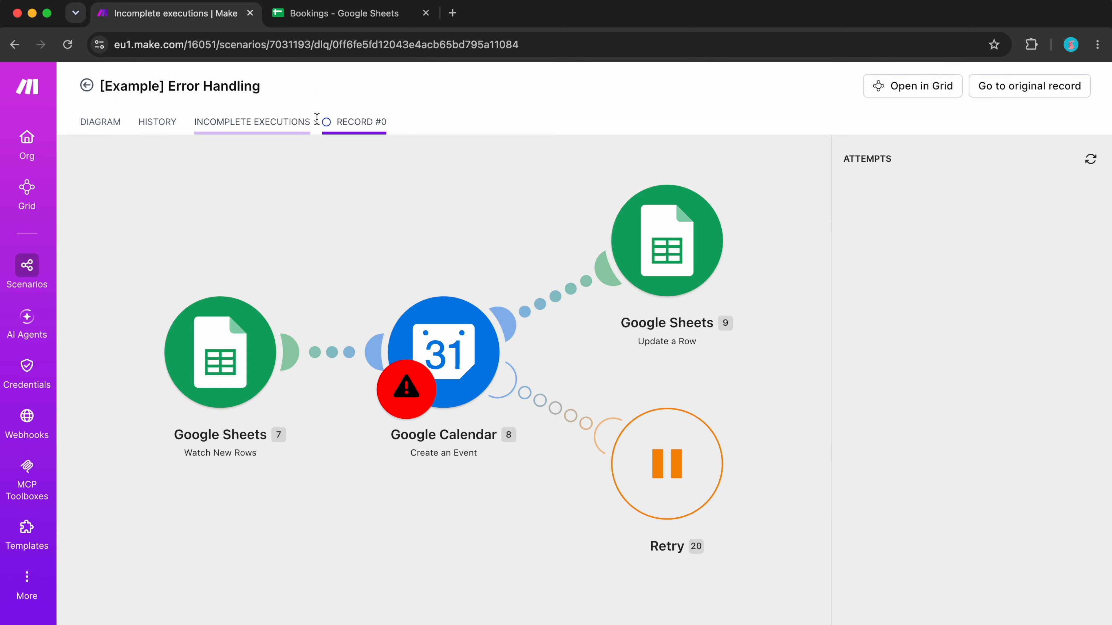
# - Retry the scheduled incomplete execution from the scenario's incomplete executions list and return to the scenario diagram
pyautogui.click(290, 124)
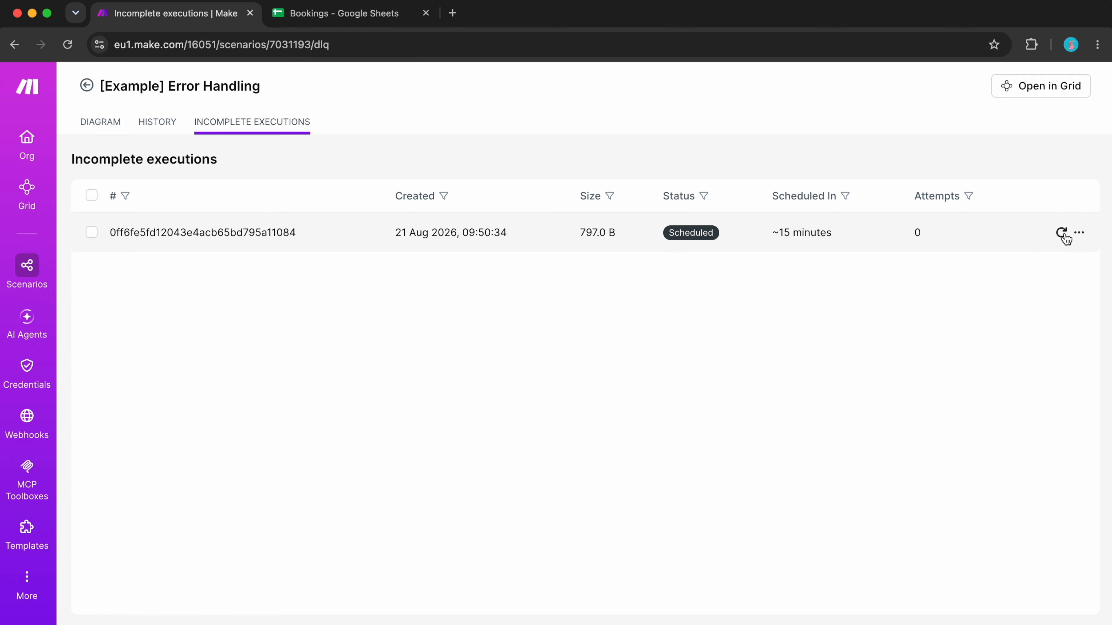
pyautogui.click(1062, 233)
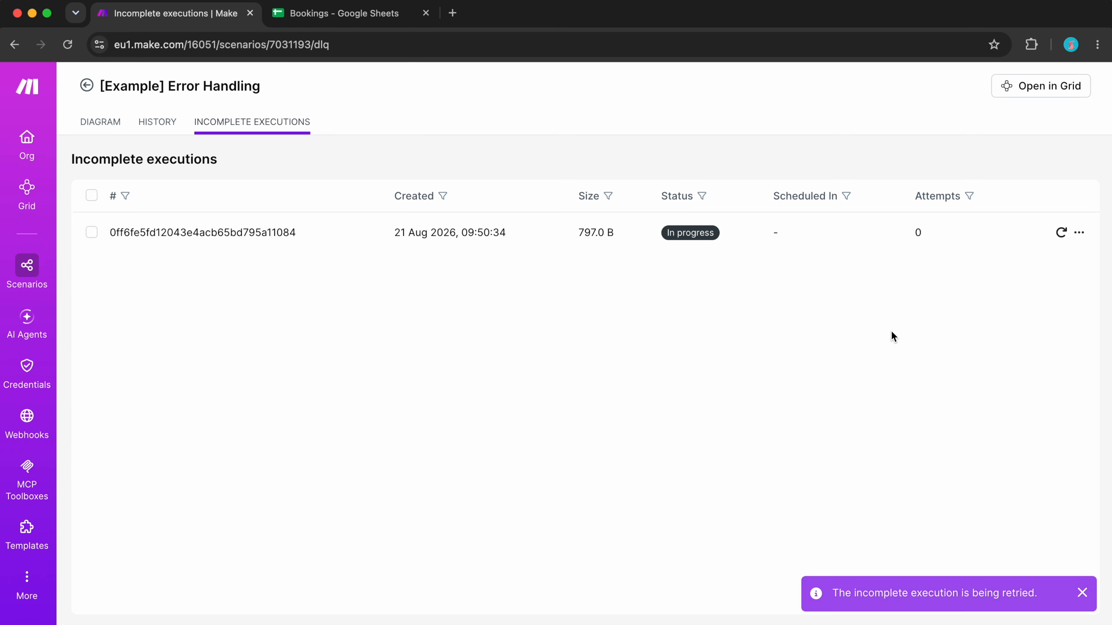
pyautogui.press('super+r')
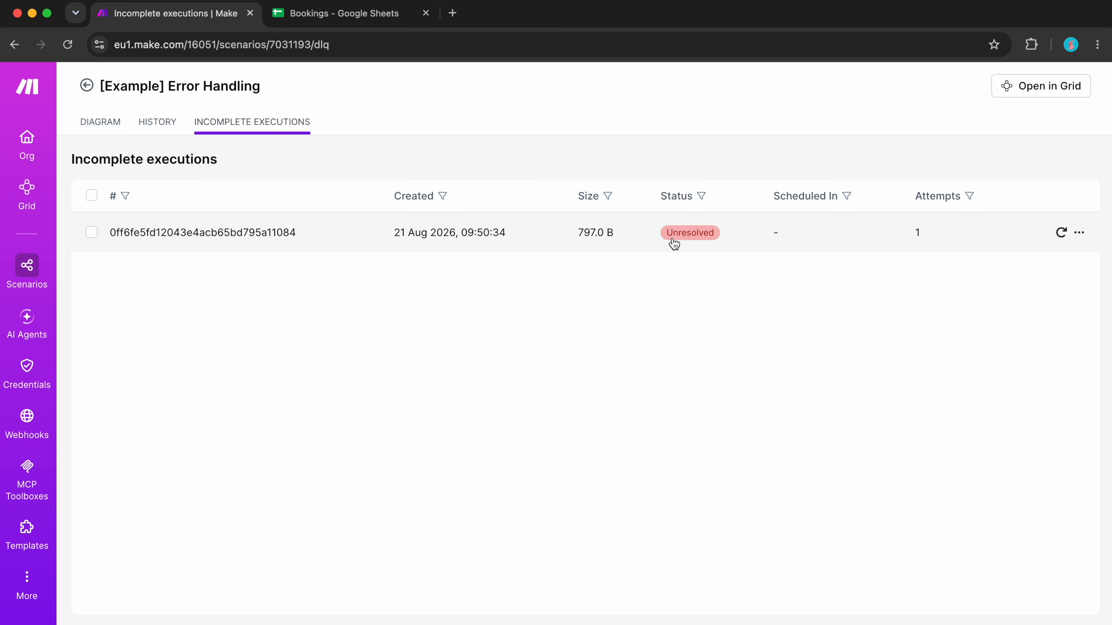
pyautogui.click(100, 124)
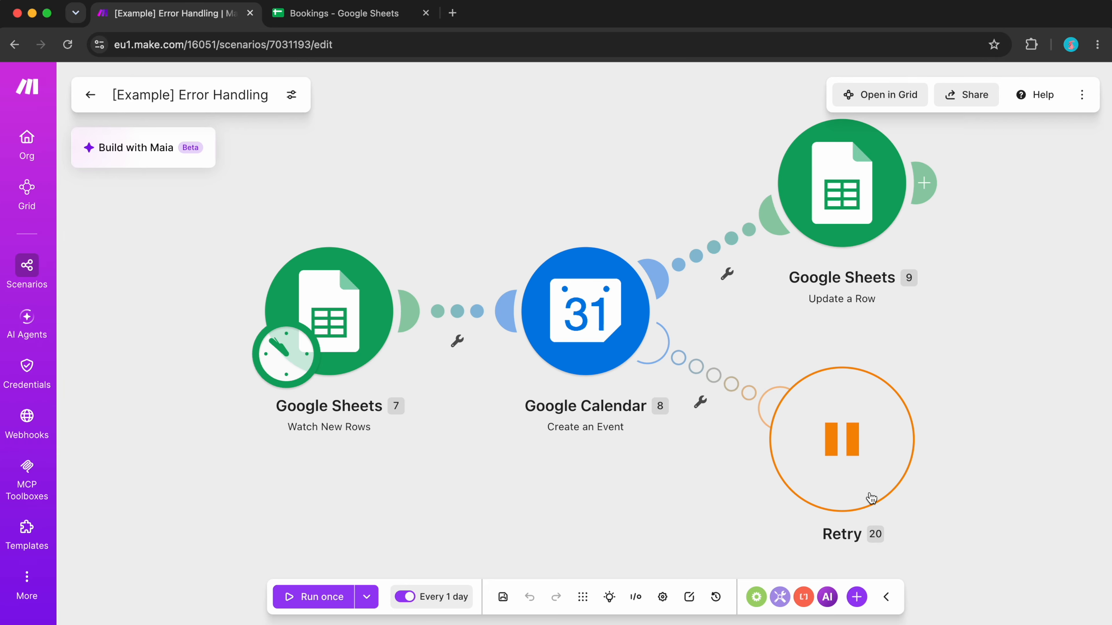
# - Set the Retry error handler to 10 retries with 60 minutes between retries and save its settings
pyautogui.click(839, 480)
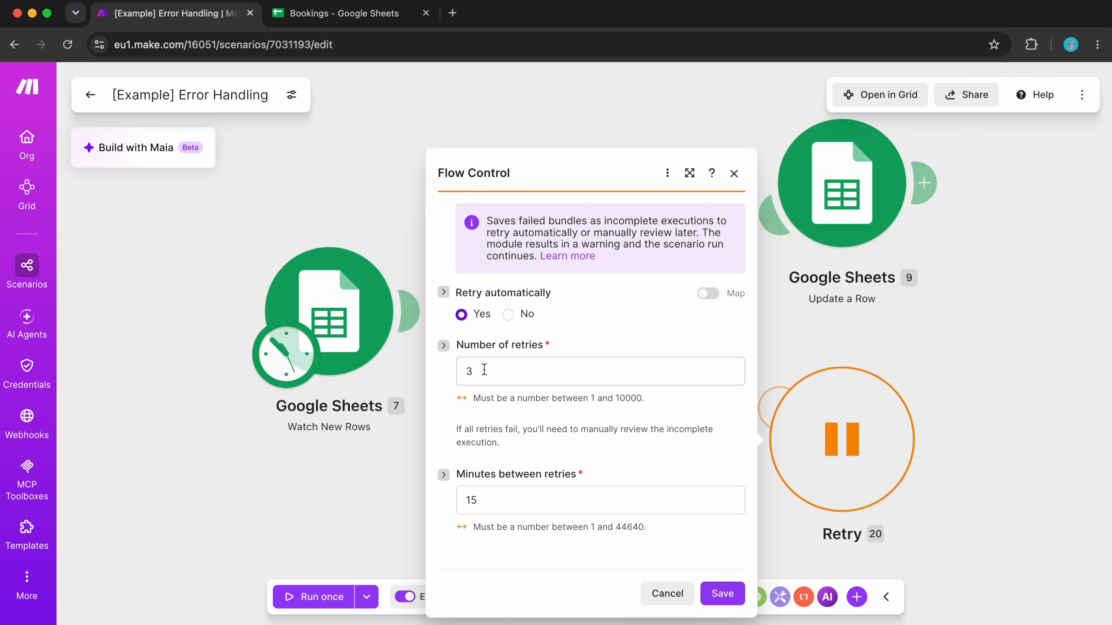
pyautogui.click(501, 383)
pyautogui.click(522, 427)
pyautogui.click(505, 507)
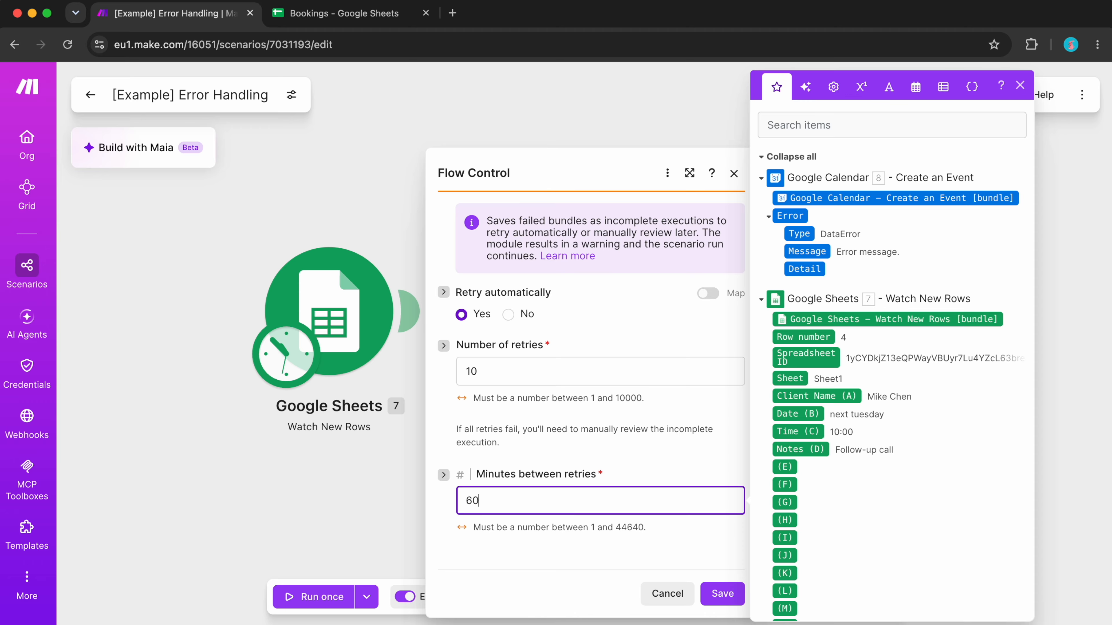
pyautogui.write('60')
pyautogui.click(502, 527)
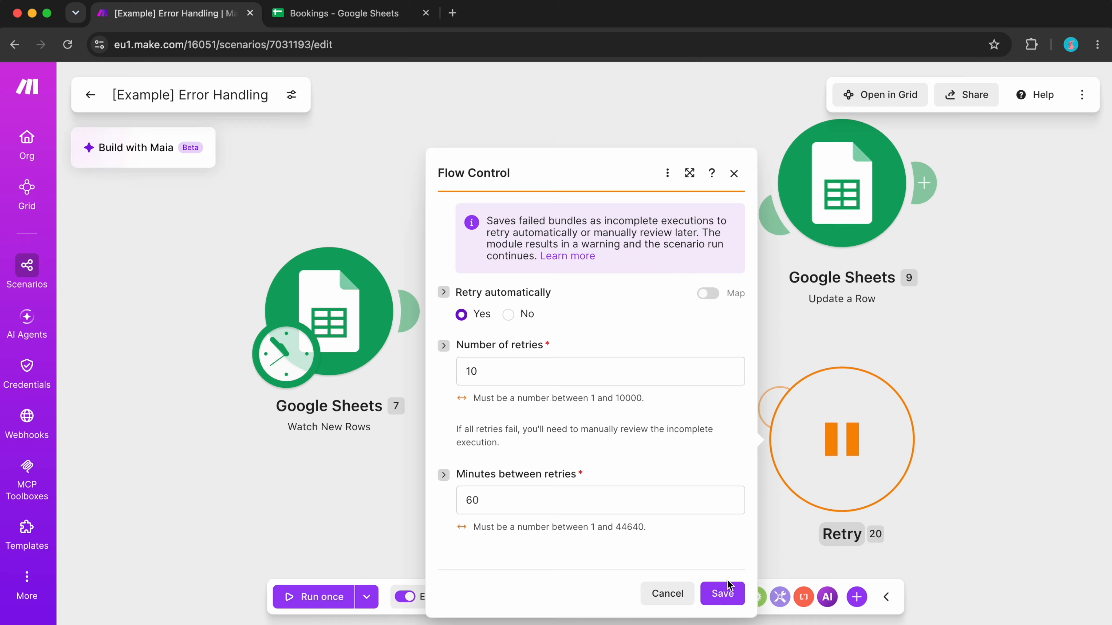
pyautogui.click(728, 586)
# - Delete the Retry handler and add a Resume error handler to the Google Calendar module
pyautogui.rightClick(808, 465)
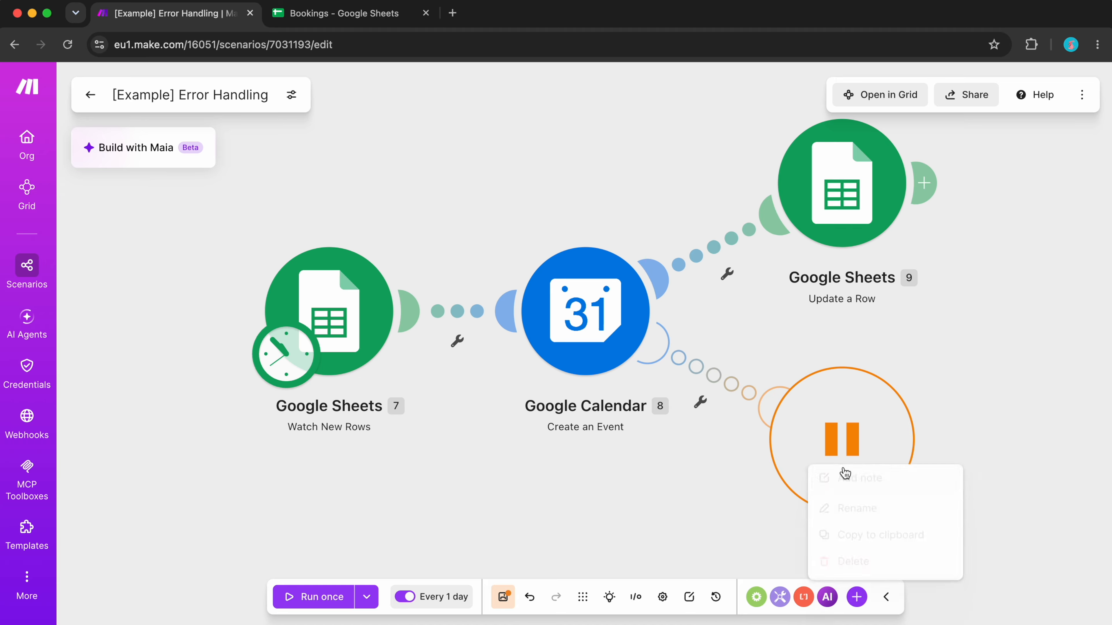
pyautogui.click(864, 564)
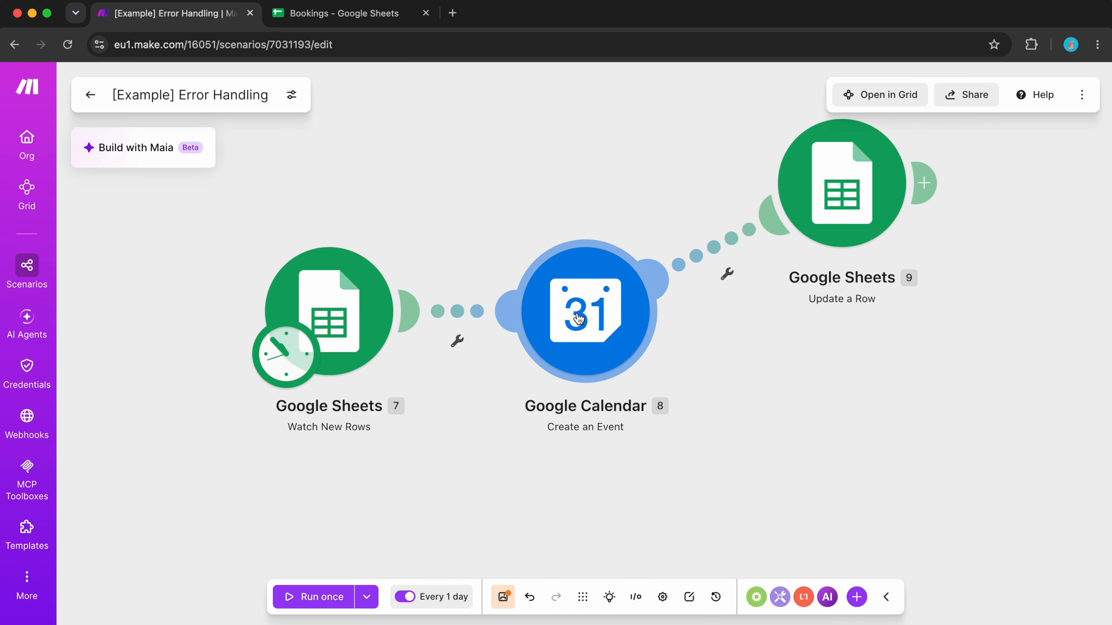
pyautogui.rightClick(613, 318)
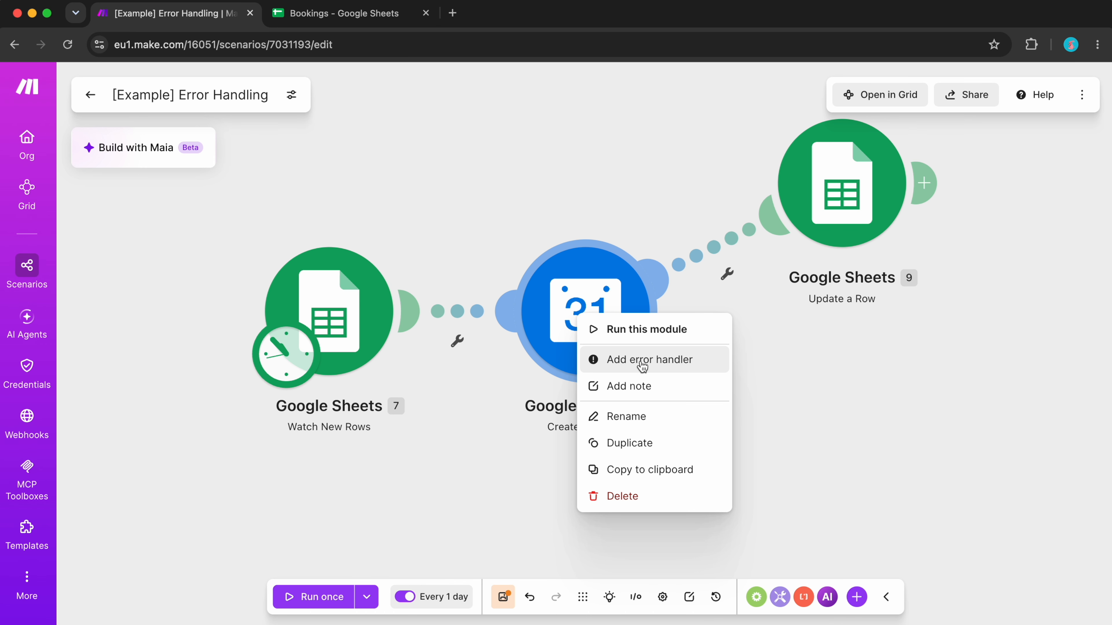
pyautogui.click(616, 361)
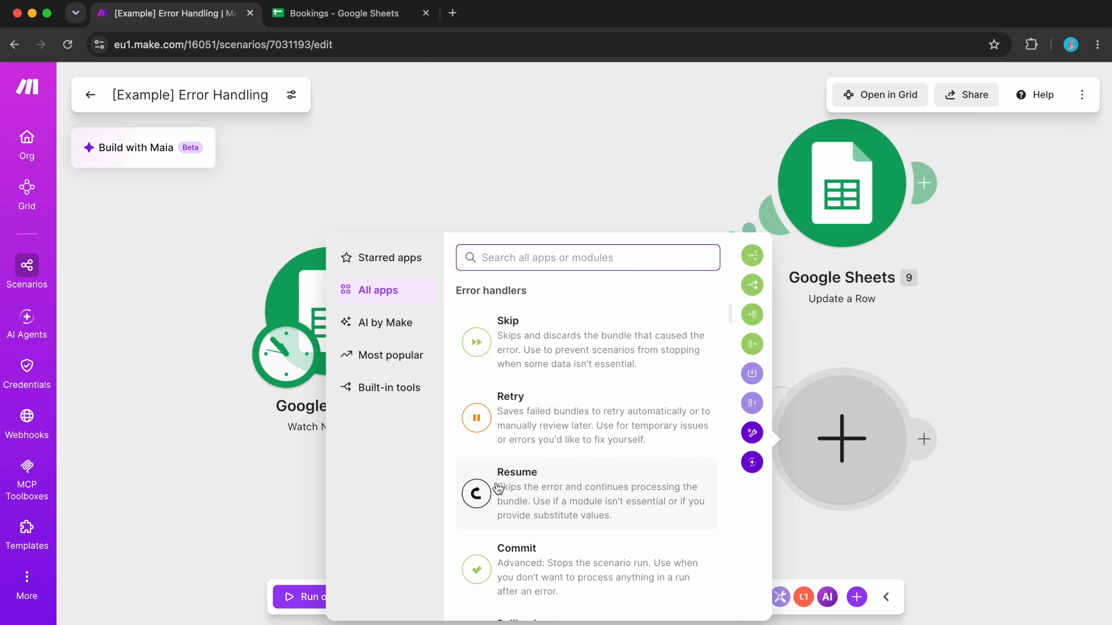
pyautogui.click(566, 506)
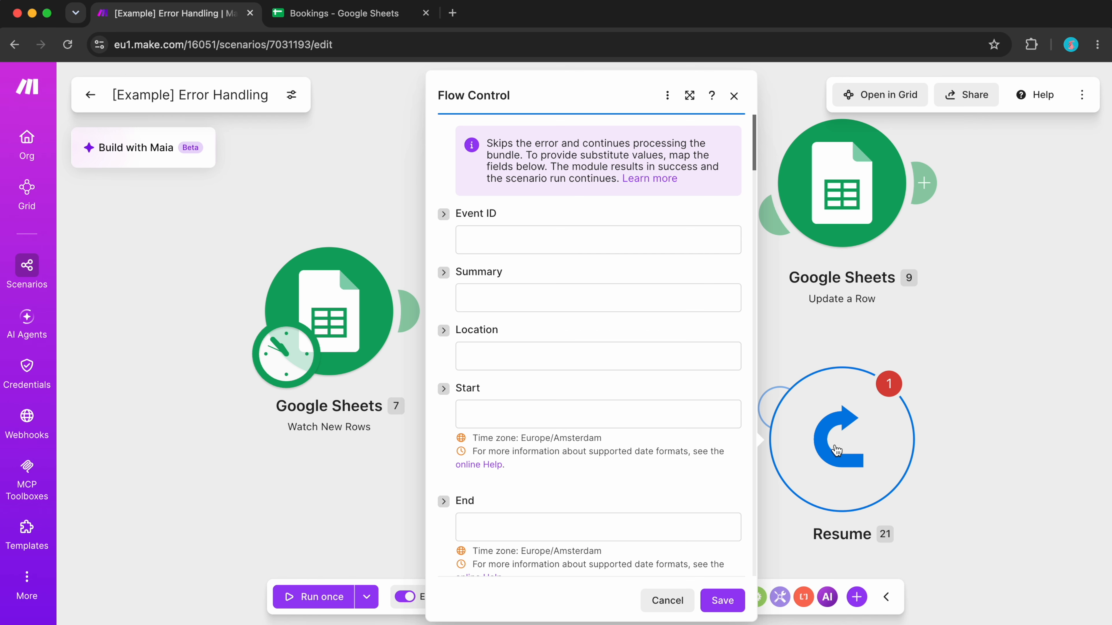
pyautogui.click(865, 352)
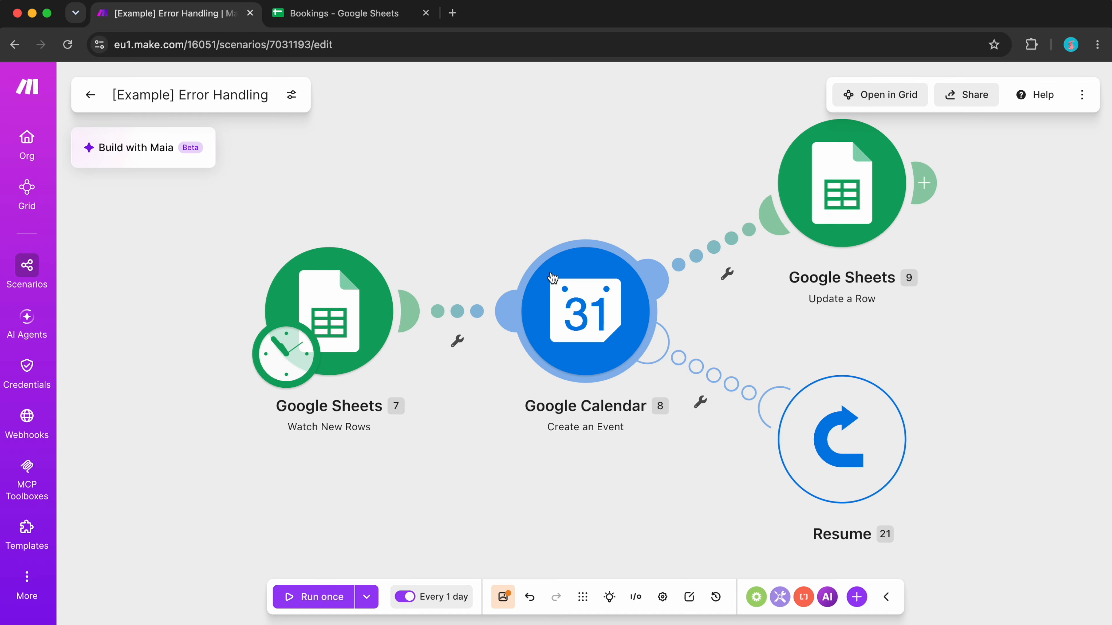
# - Set the Resume handler's substitute Event ID to error-needs-review and save its settings
pyautogui.moveTo(850, 471); pyautogui.dragTo(845, 490)
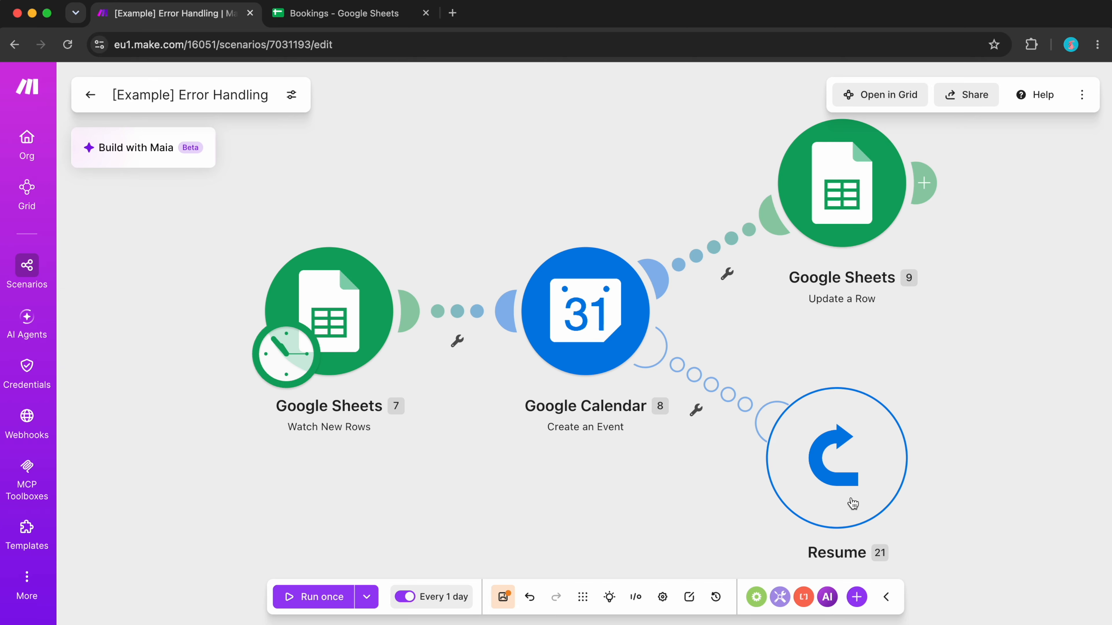
pyautogui.click(839, 452)
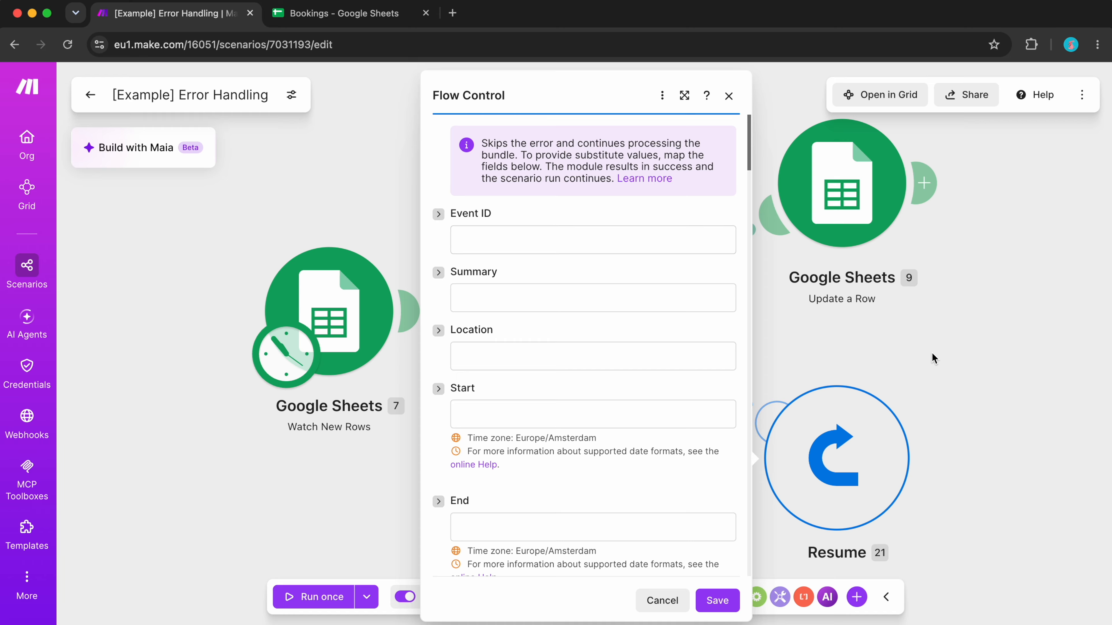
pyautogui.click(967, 332)
pyautogui.click(619, 401)
pyautogui.click(777, 232)
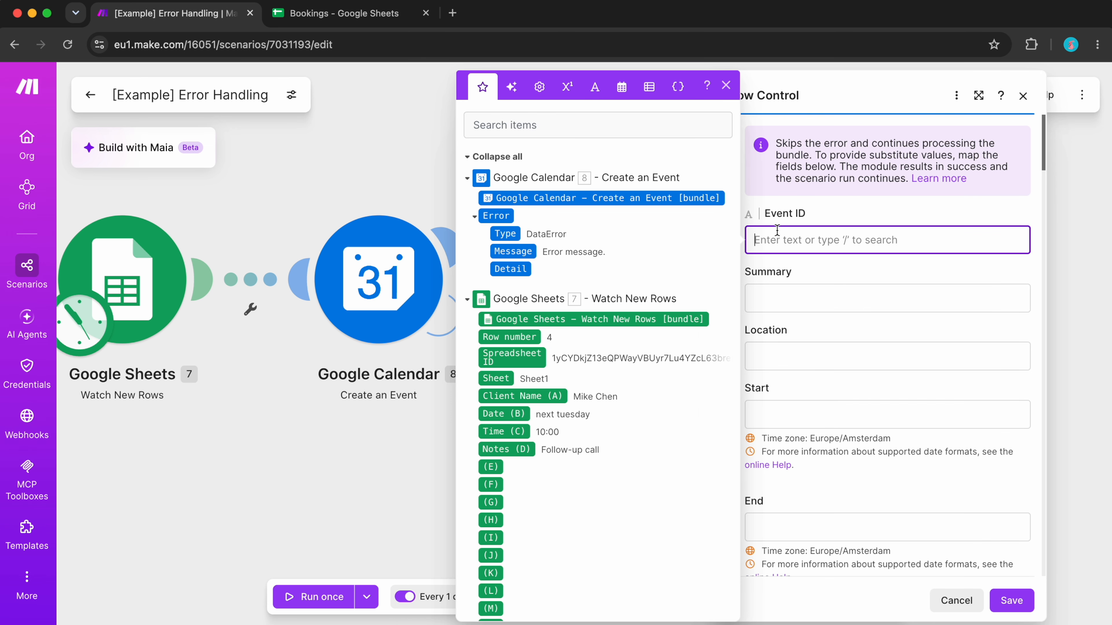
pyautogui.click(807, 261)
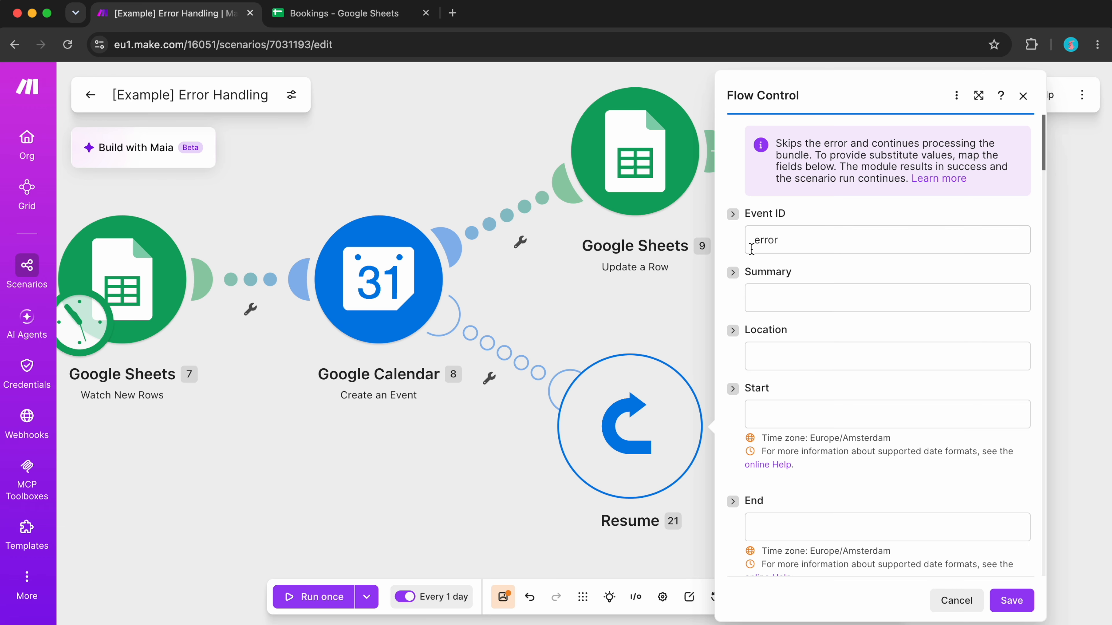
pyautogui.click(788, 238)
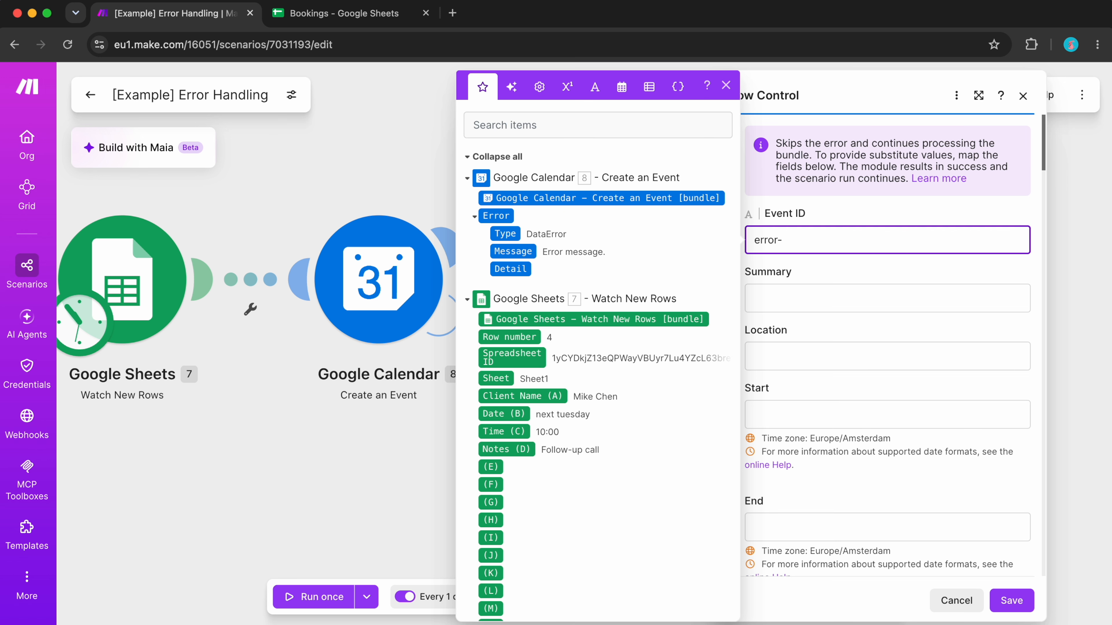
pyautogui.click(869, 260)
pyautogui.click(1019, 602)
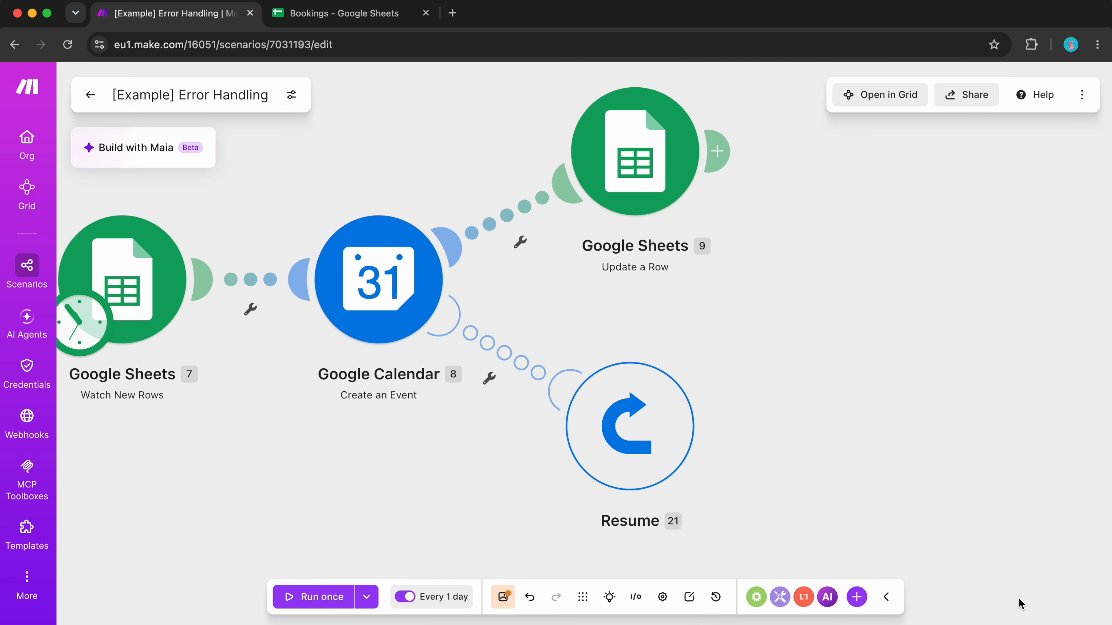
# - Save the scenario and run it once
pyautogui.click(504, 599)
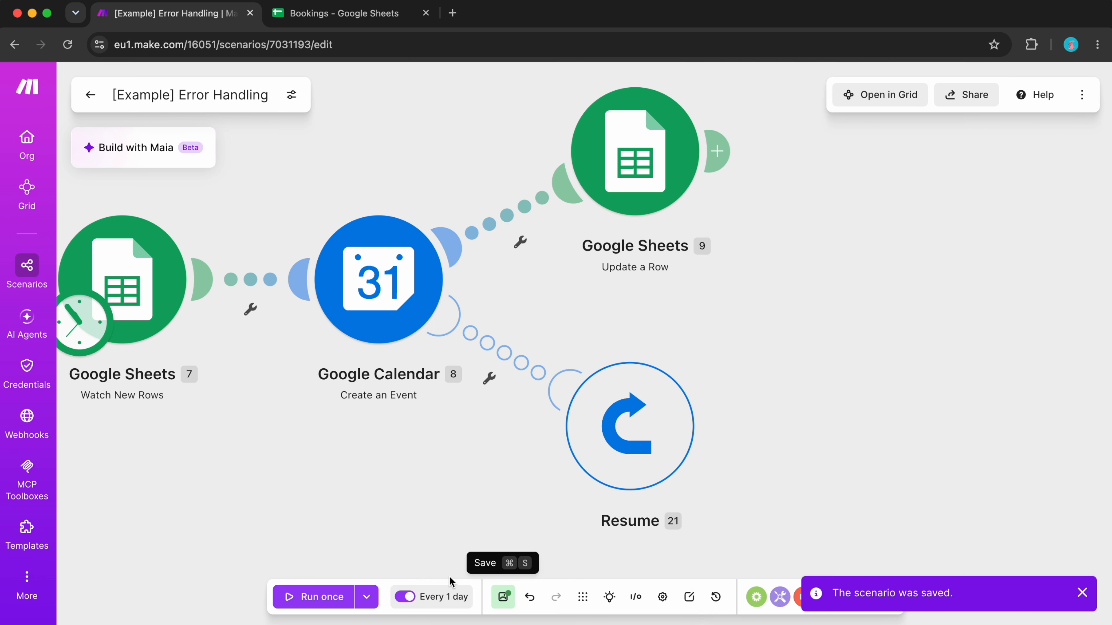
pyautogui.click(306, 599)
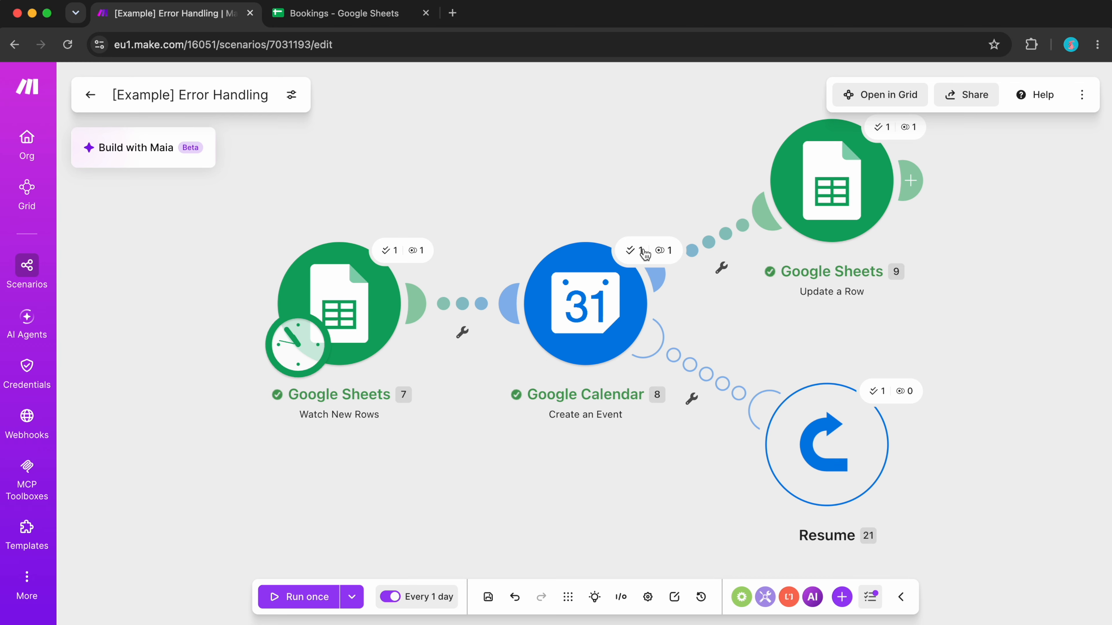
# - Inspect the run outputs of the Google Calendar and Resume modules
pyautogui.click(644, 253)
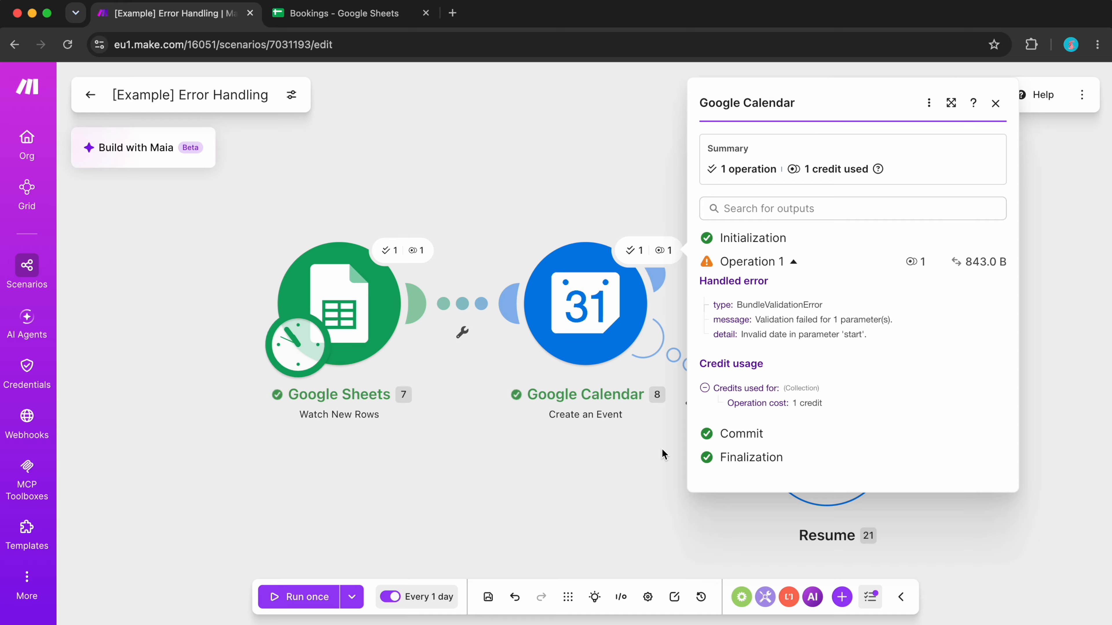
pyautogui.click(528, 509)
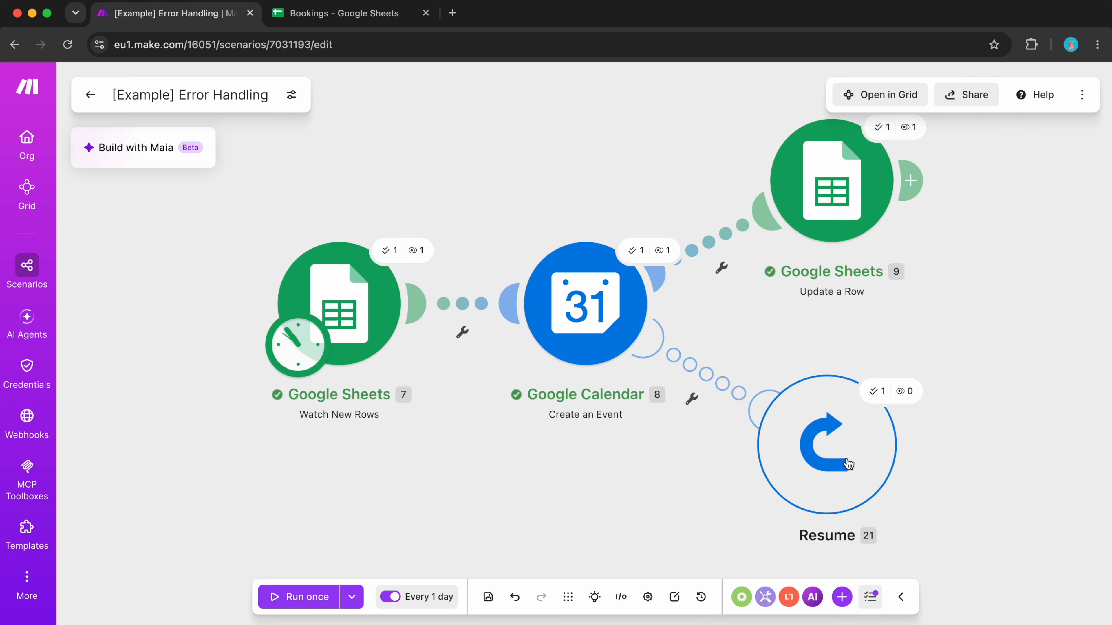
pyautogui.click(898, 392)
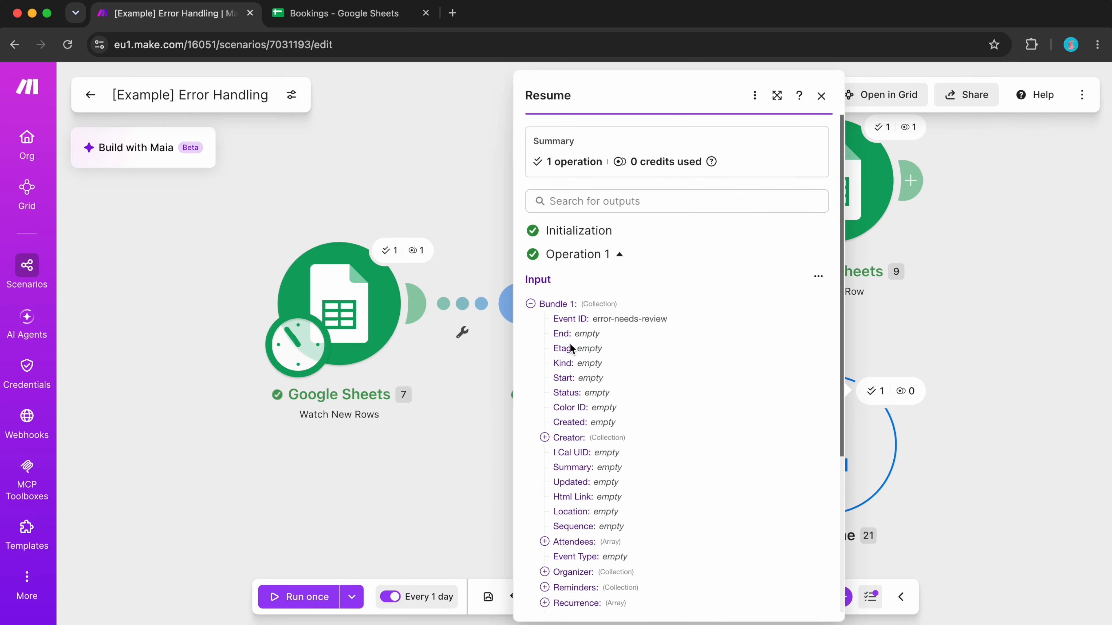
pyautogui.click(429, 400)
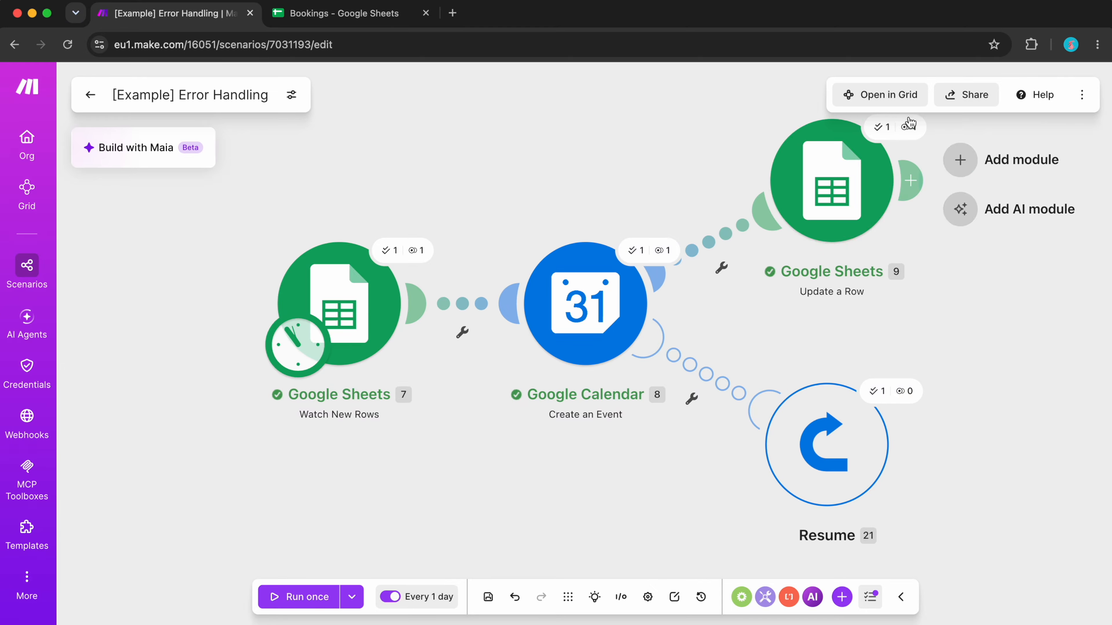
# - Compare cell E5 of the Bookings sheet in Google Sheets with the Event ID mapping in Make's Update a Row module and the Resume output
pyautogui.click(346, 14)
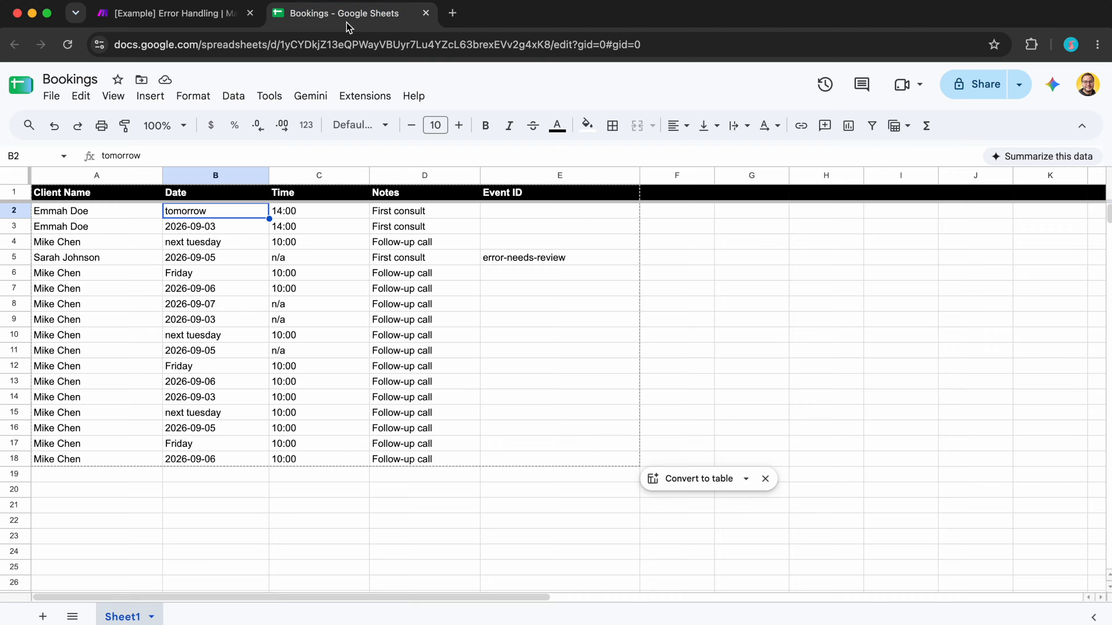
pyautogui.click(491, 262)
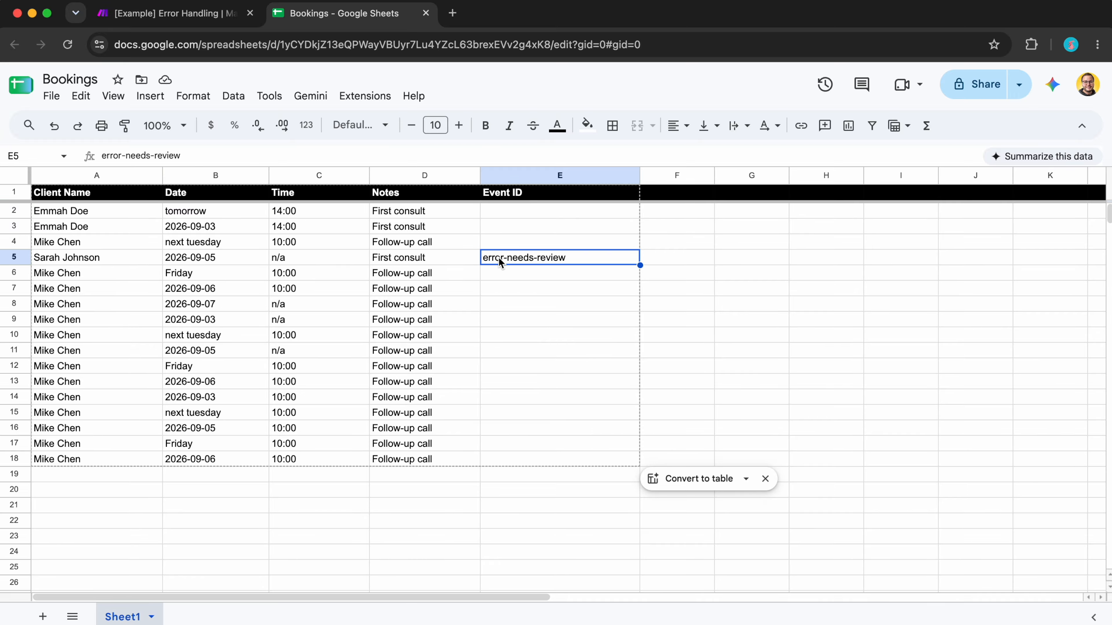
pyautogui.click(201, 14)
pyautogui.click(800, 205)
pyautogui.scroll(-6, 558, 458)
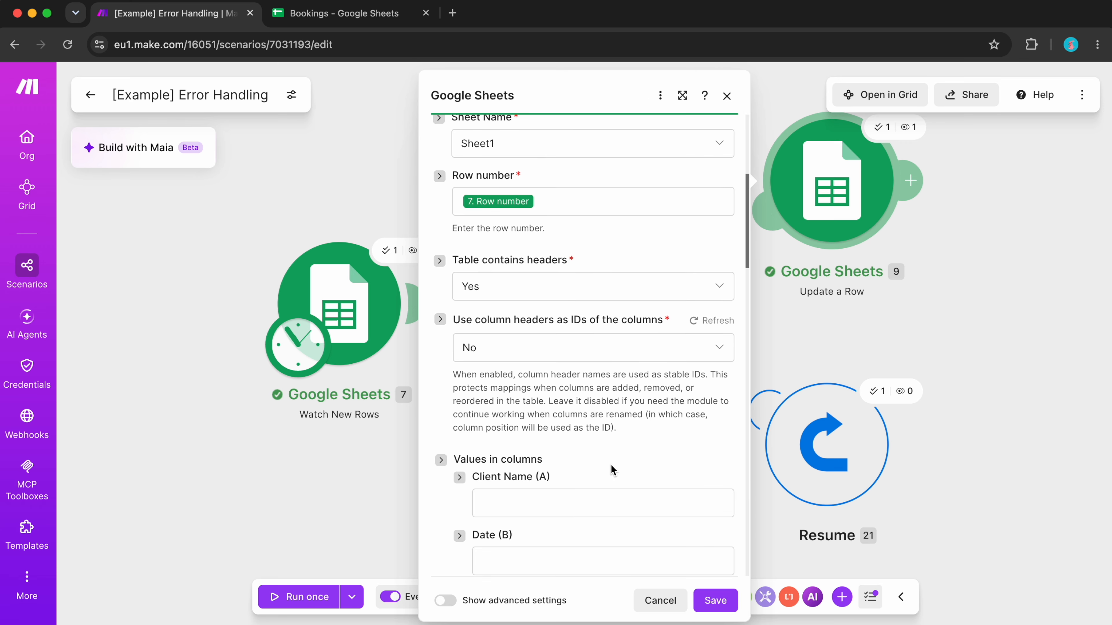
pyautogui.scroll(-5, 611, 467)
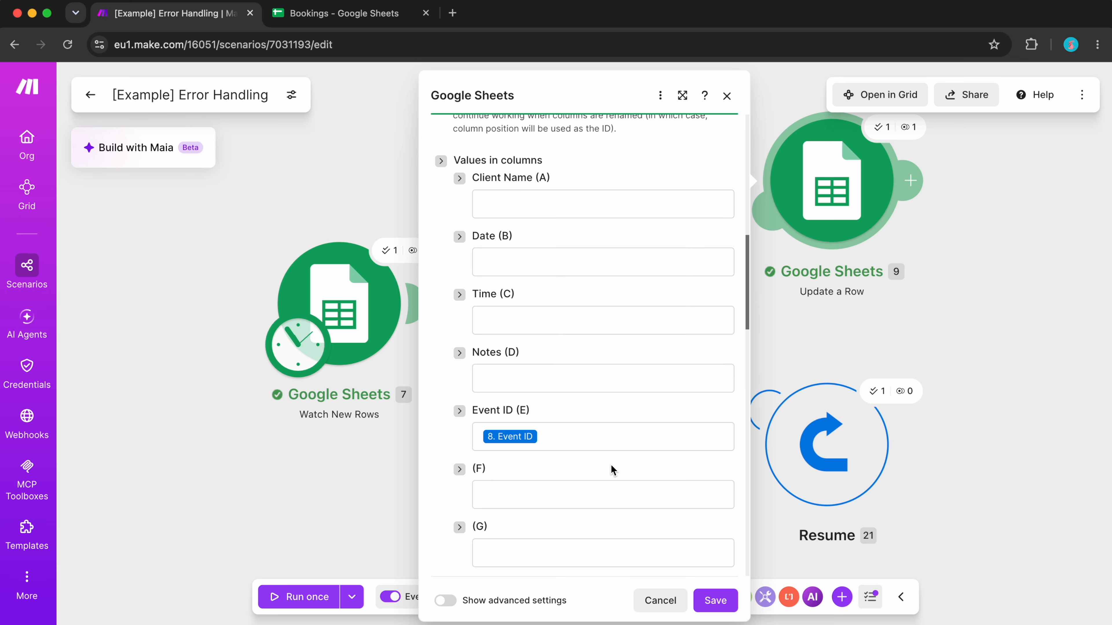
pyautogui.click(894, 401)
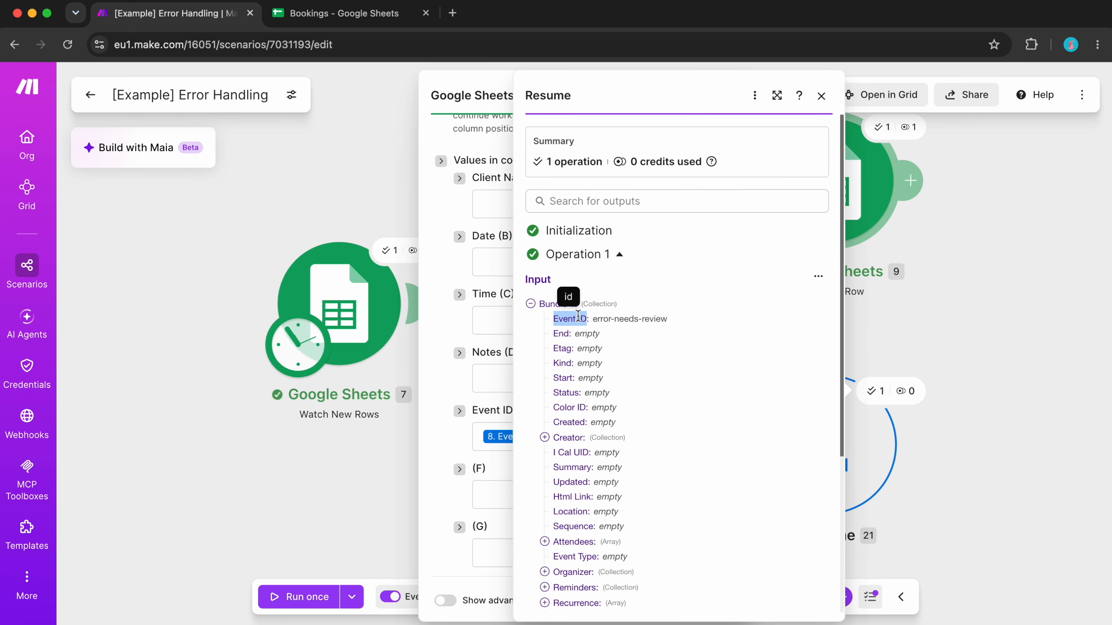
pyautogui.click(937, 445)
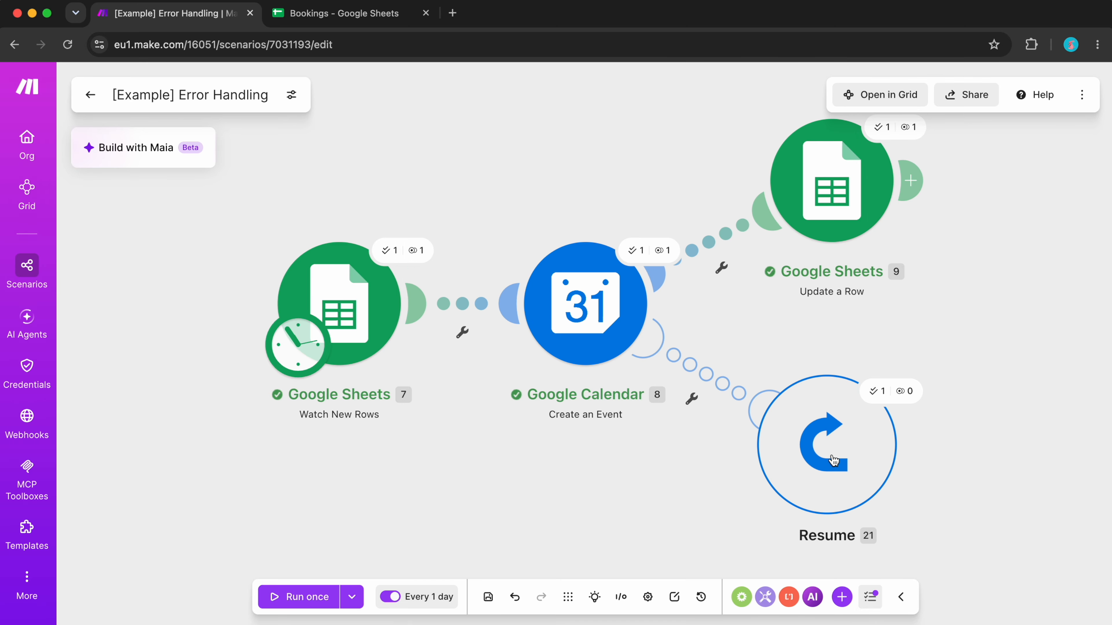
# - Insert a router between the Google Calendar module and the Resume handler, and add a second empty branch to it
pyautogui.scroll(2, 777, 353)
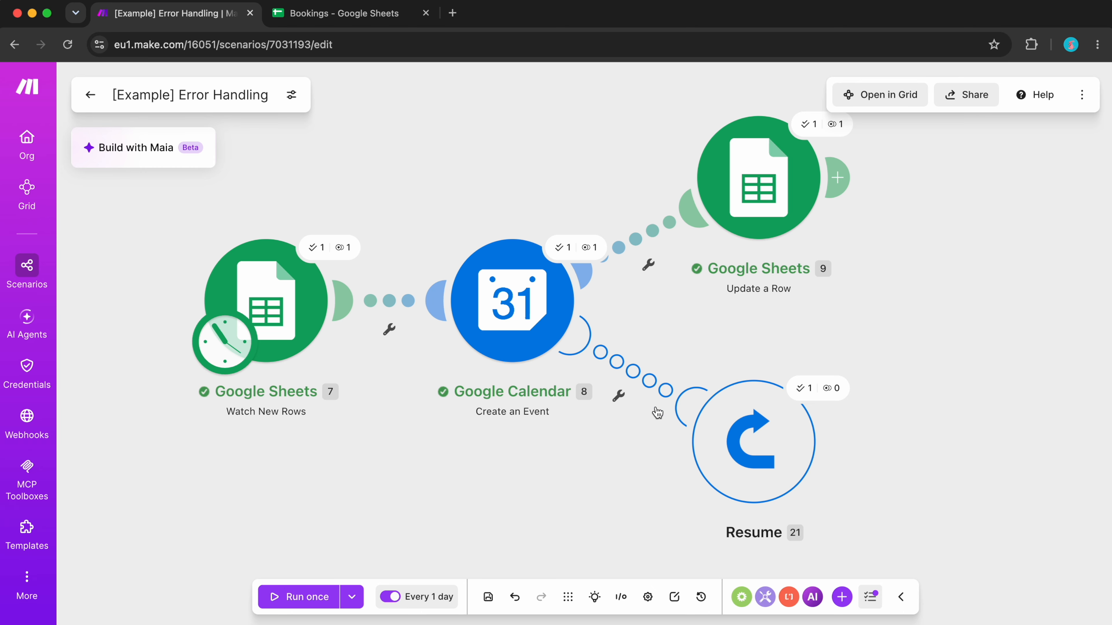
pyautogui.rightClick(648, 373)
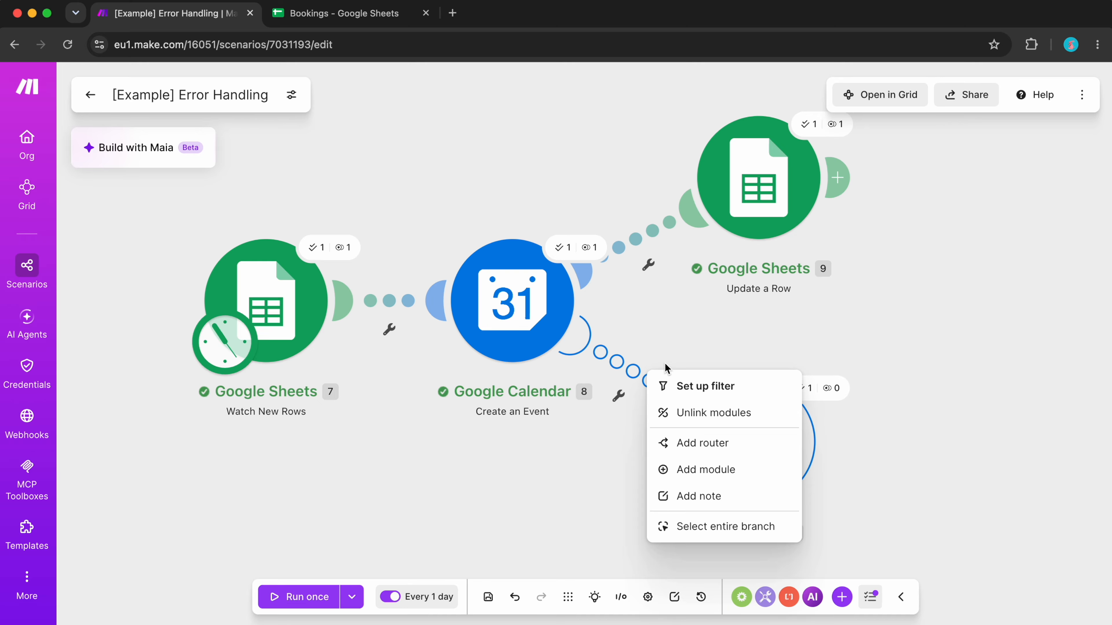
pyautogui.click(716, 443)
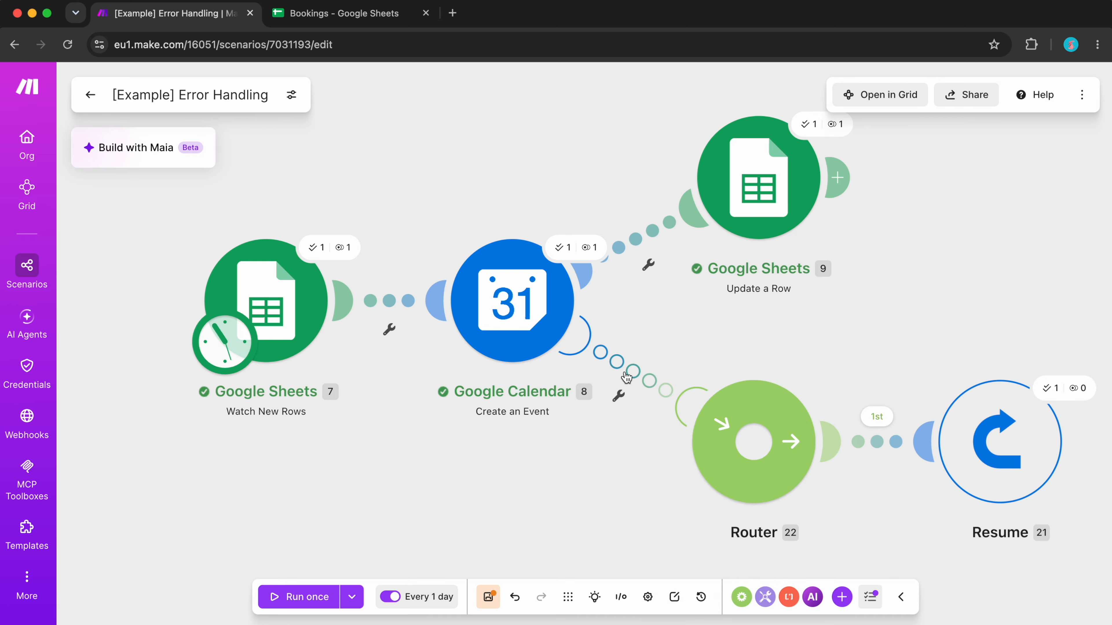
pyautogui.click(764, 474)
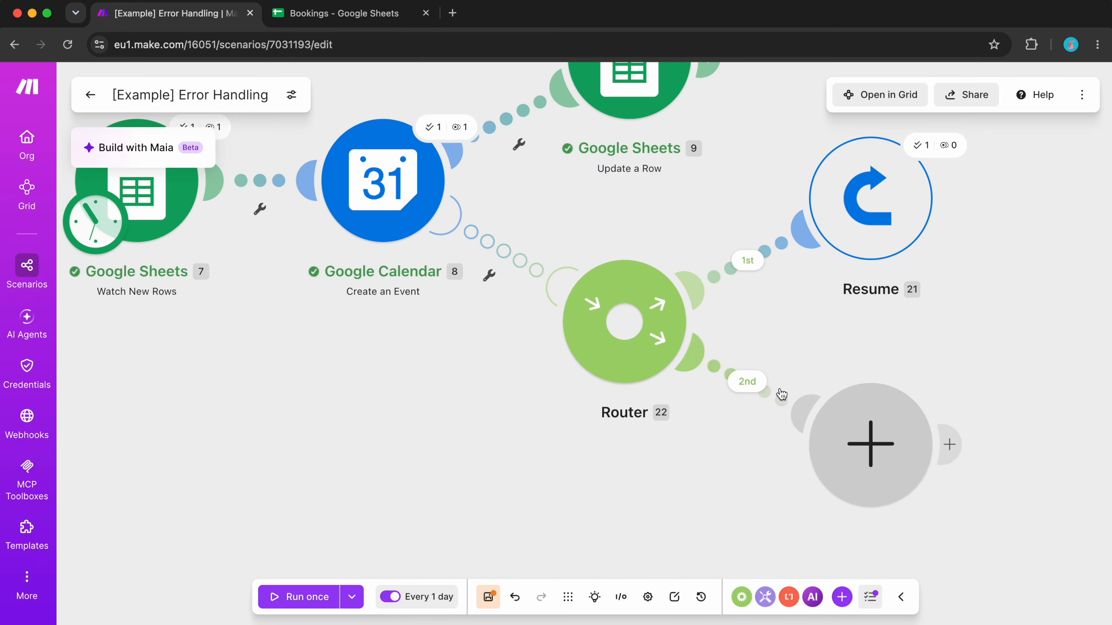
# - Set up a filter labelled Timeout on the router's second route, with Google Calendar's Error Type, Message and Detail on separate lines as the condition's input
pyautogui.click(785, 399)
pyautogui.click(832, 263)
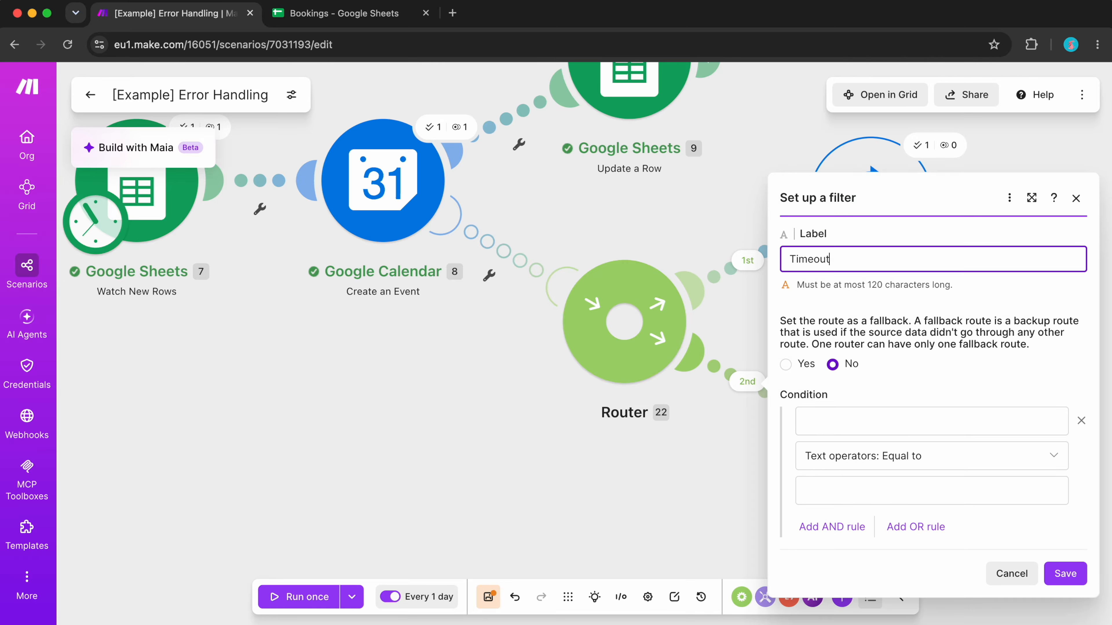
pyautogui.click(852, 412)
pyautogui.click(554, 235)
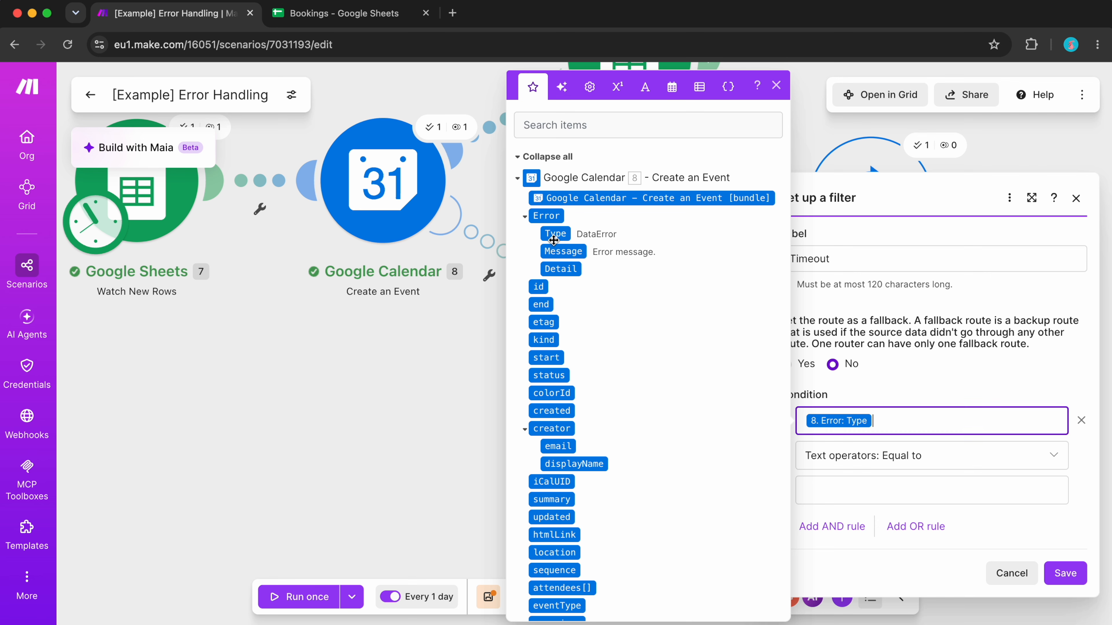
pyautogui.click(552, 240)
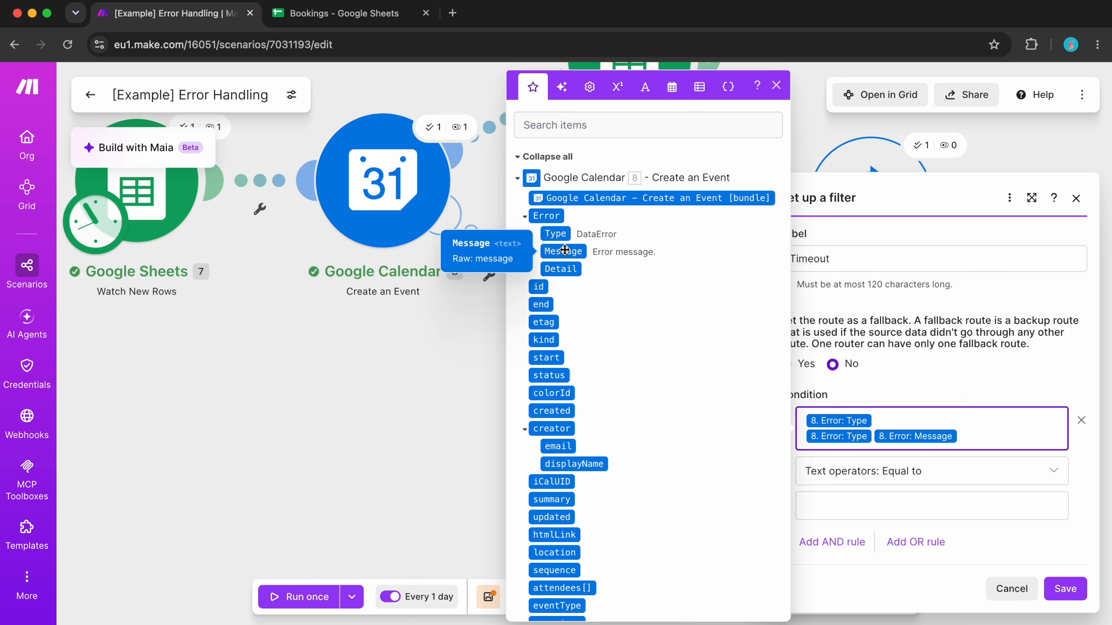
pyautogui.click(970, 435)
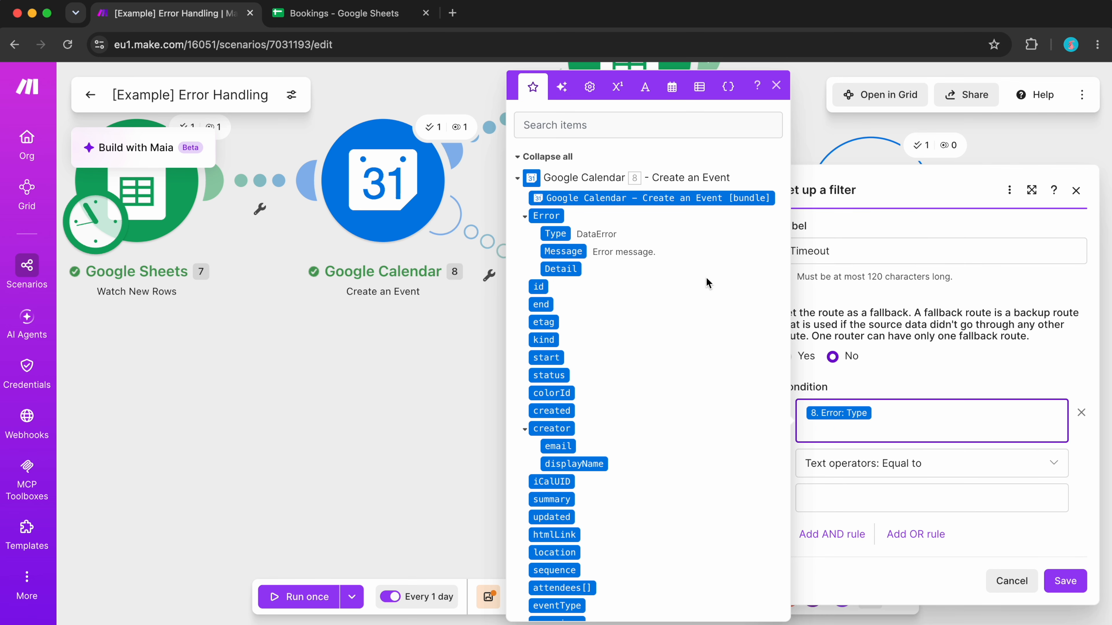
pyautogui.click(582, 251)
pyautogui.click(578, 269)
# - Set the Timeout filter's condition to the text operator Contains (case insensitive) with the value "timeout" and save the filter
pyautogui.click(841, 475)
pyautogui.scroll(-3, 889, 417)
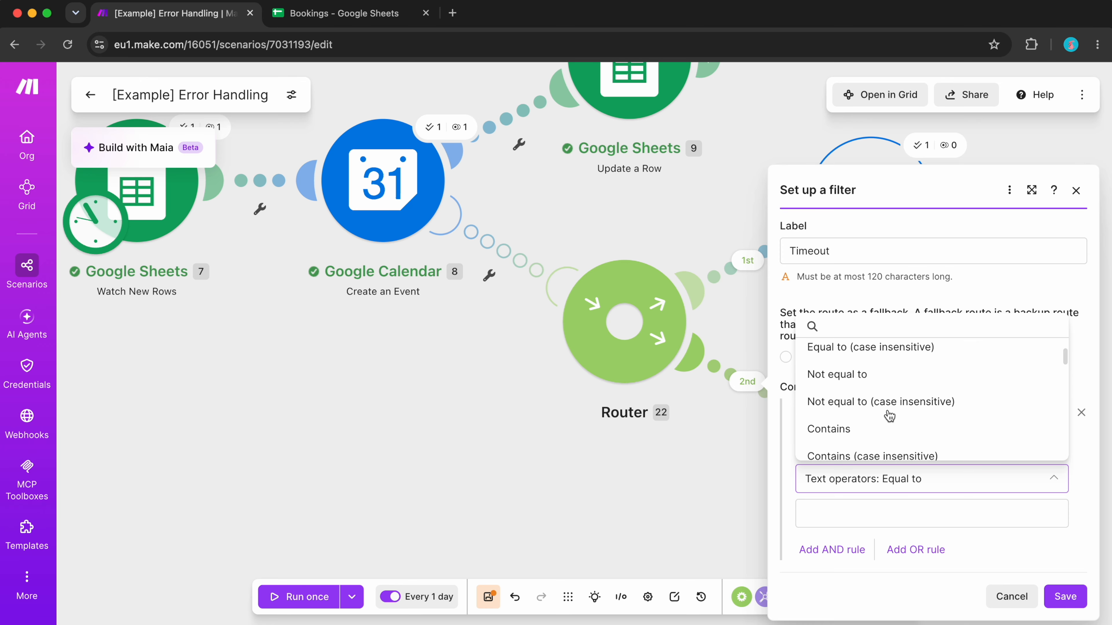
pyautogui.click(871, 446)
pyautogui.click(859, 512)
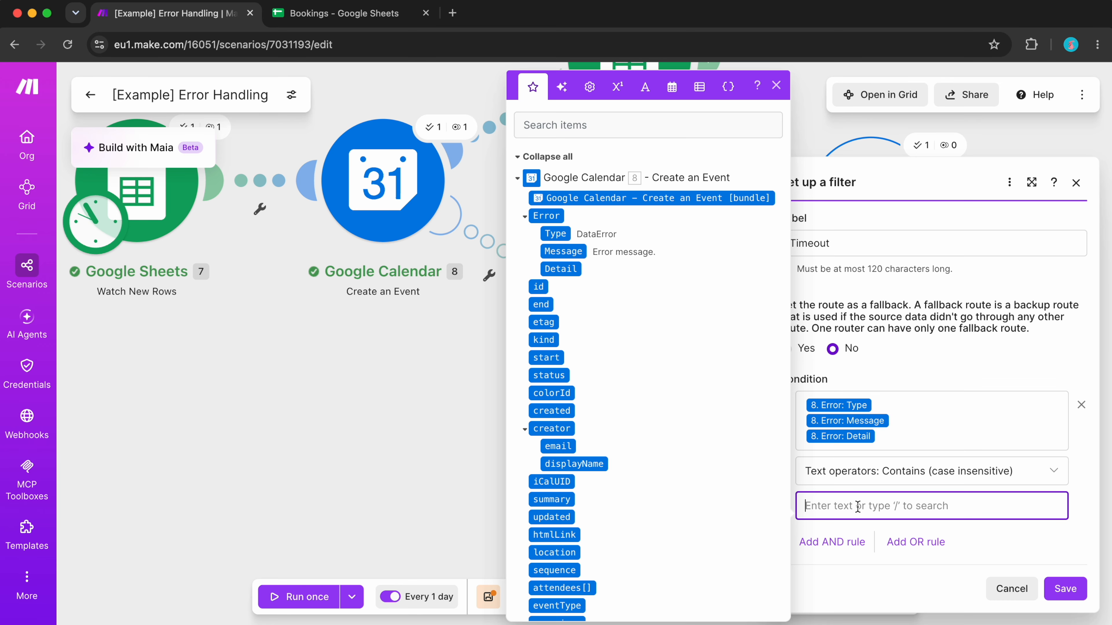
pyautogui.click(1066, 589)
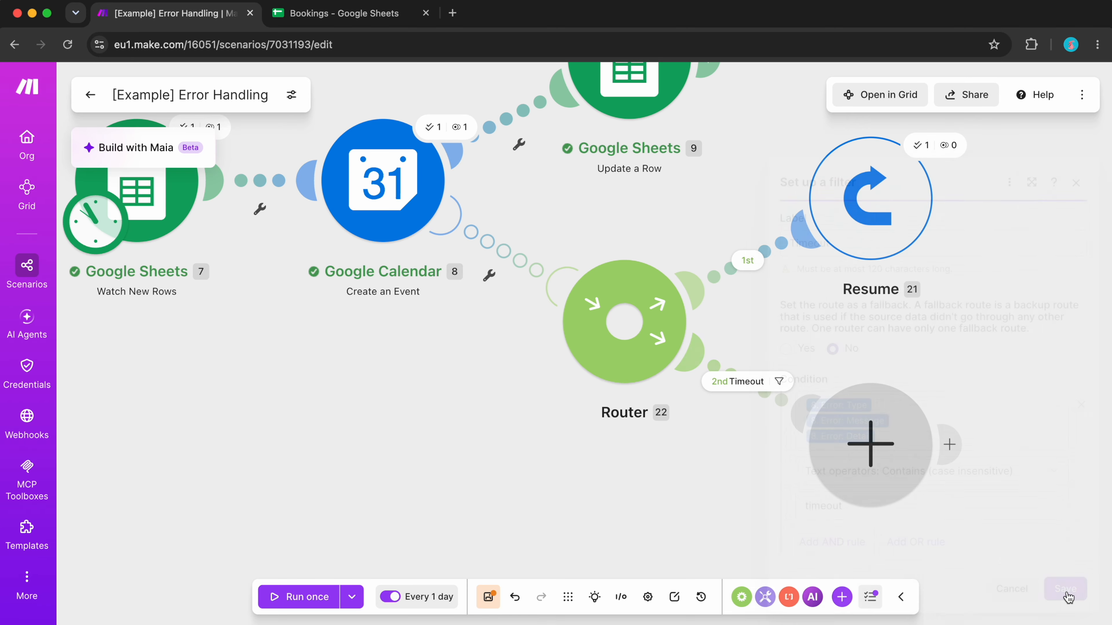
# - Add a Retry error handler to the Timeout route with 10 retries and 30 minutes between retries, and save it
pyautogui.click(817, 450)
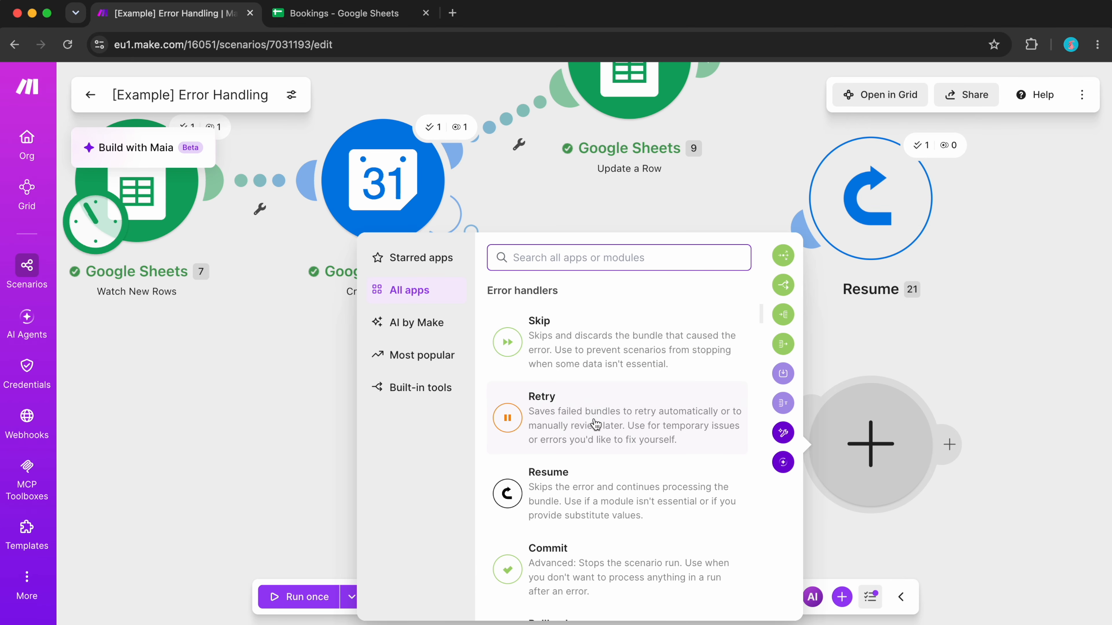
pyautogui.click(596, 423)
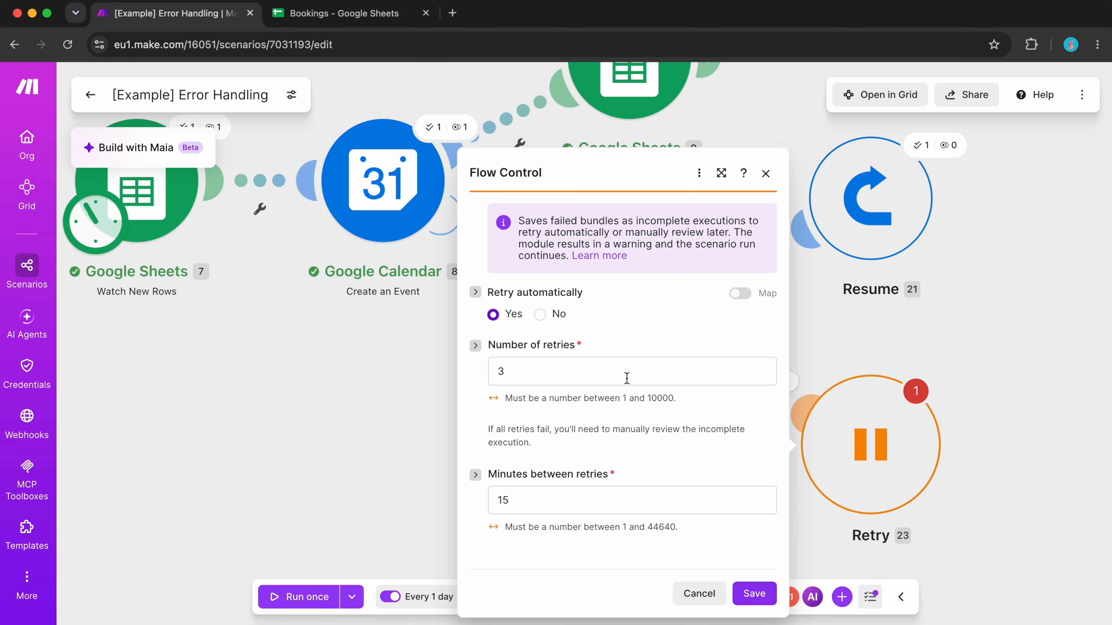
pyautogui.doubleClick(573, 369)
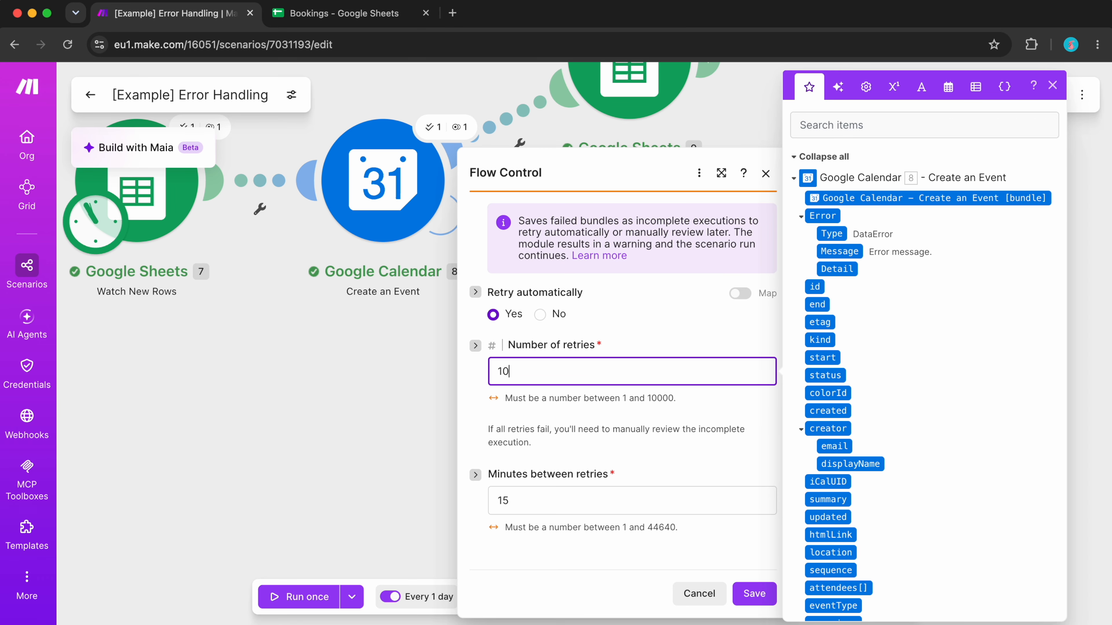
pyautogui.click(558, 506)
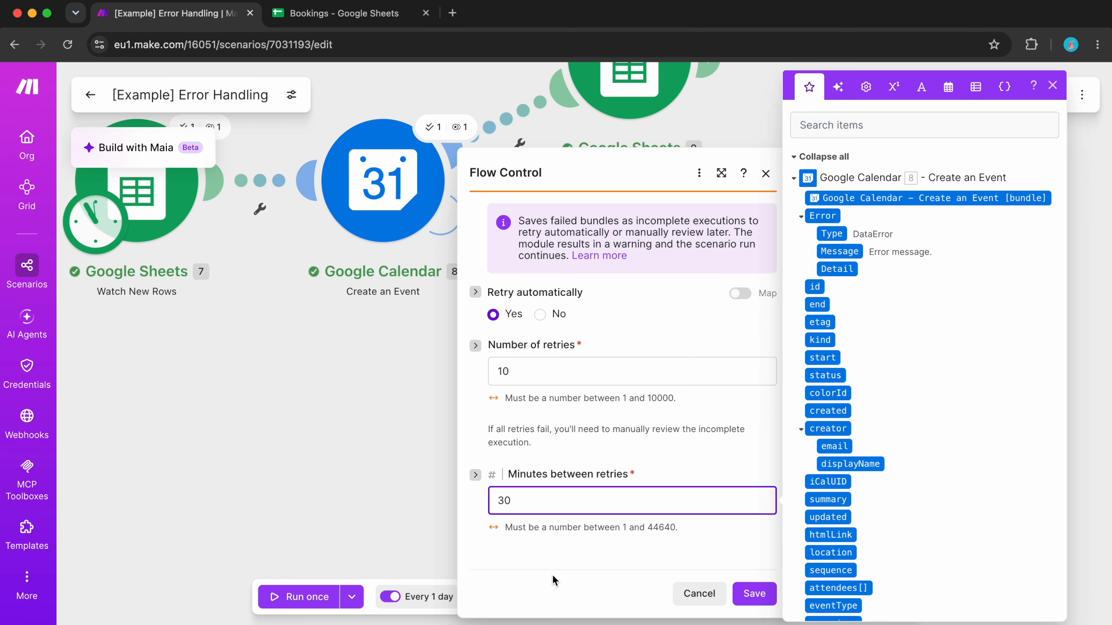
pyautogui.click(554, 580)
pyautogui.click(754, 594)
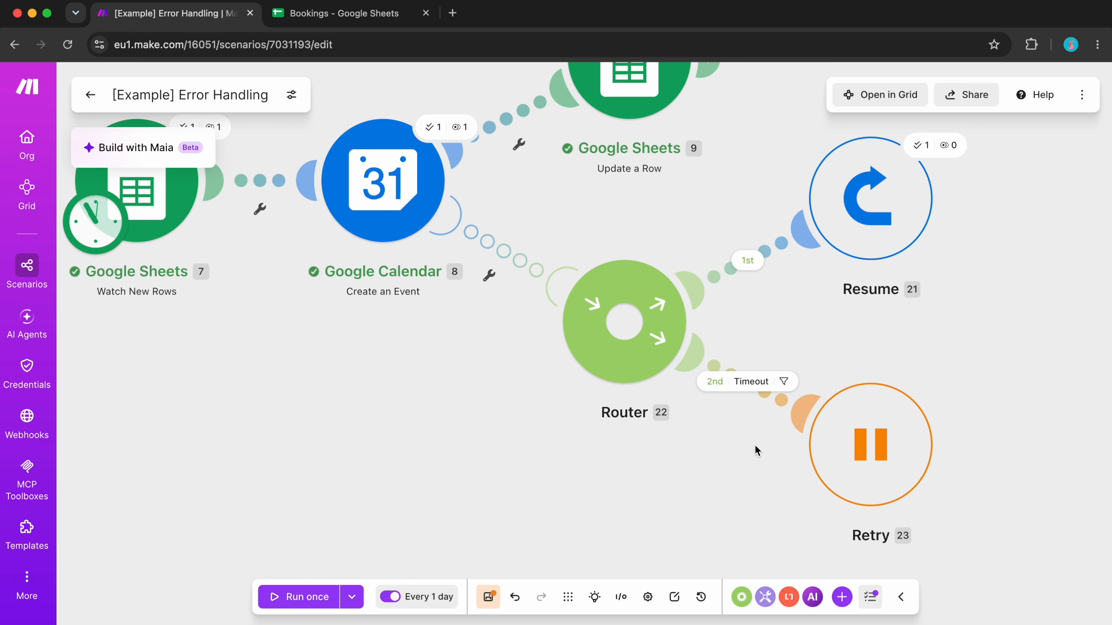
# - Order the router's routes so Timeout comes first, and set the Resume route as the fallback
pyautogui.rightClick(654, 306)
pyautogui.click(740, 345)
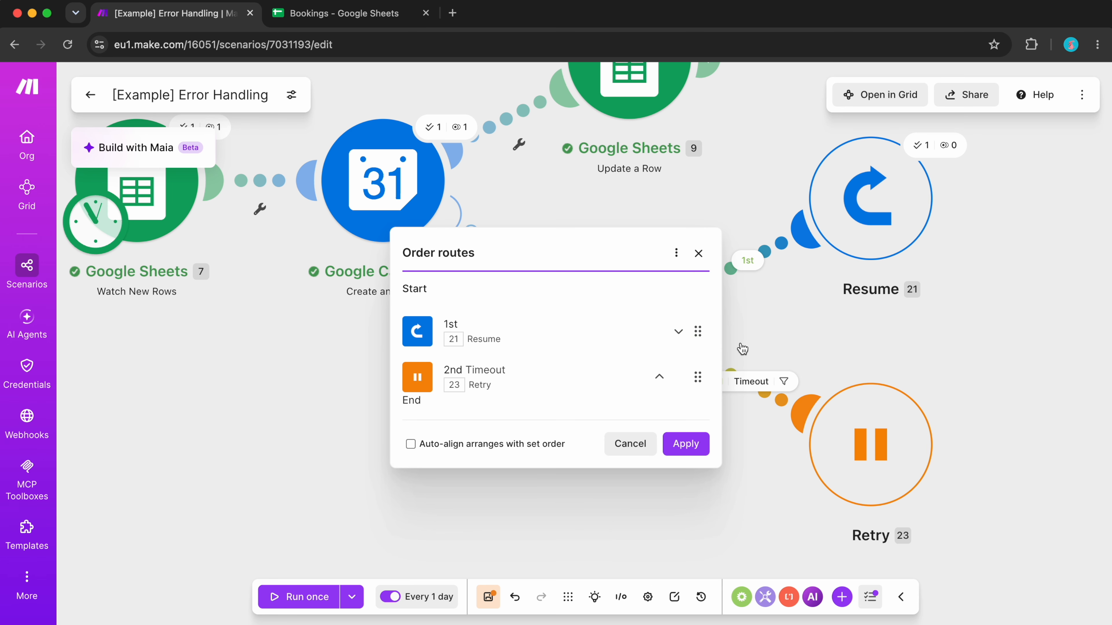
pyautogui.click(659, 376)
pyautogui.click(686, 444)
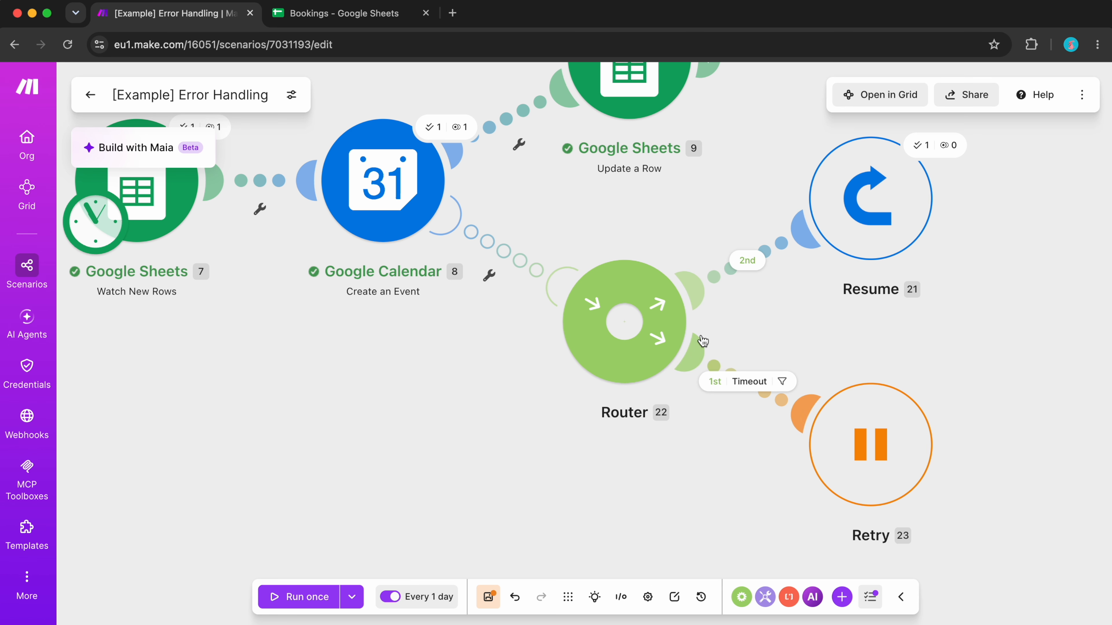
pyautogui.click(715, 280)
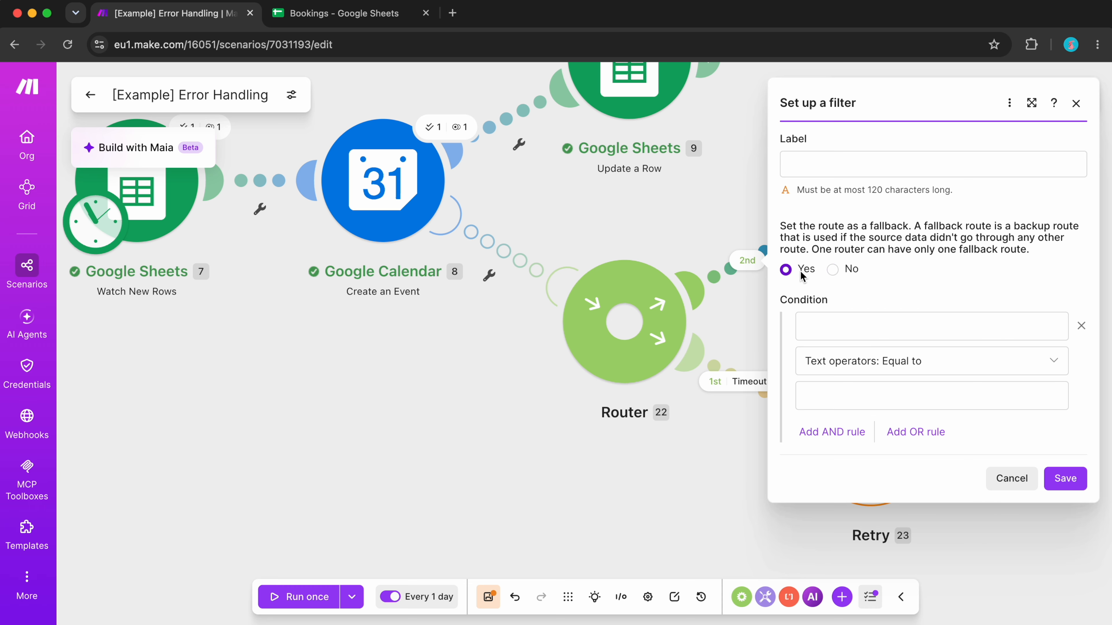
pyautogui.click(1057, 479)
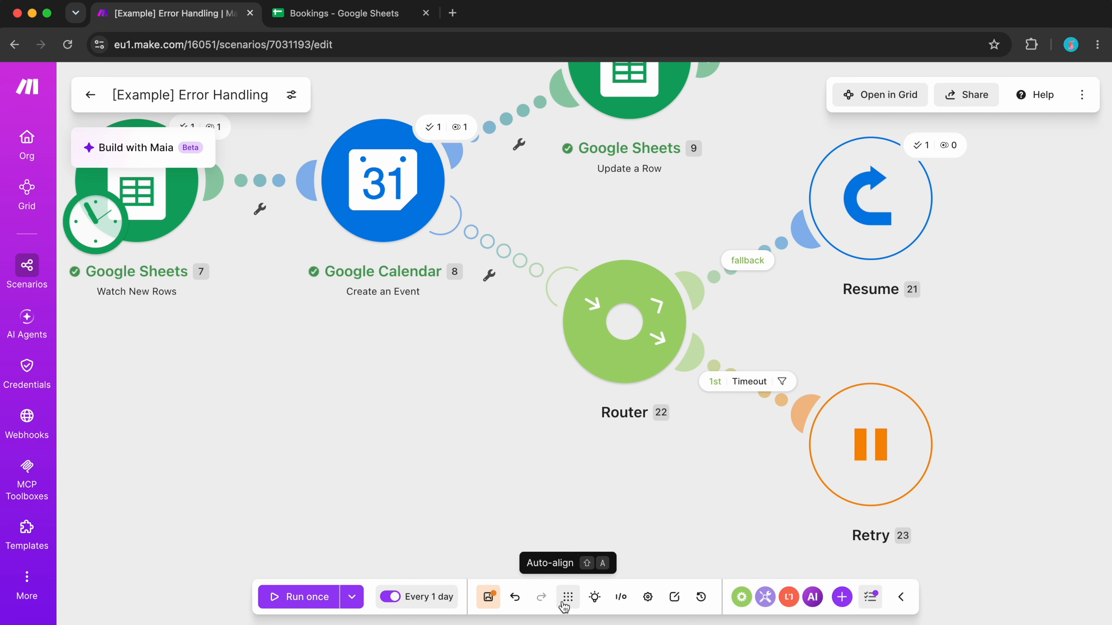
# - Auto-align the scenario's modules and save the scenario
pyautogui.click(591, 597)
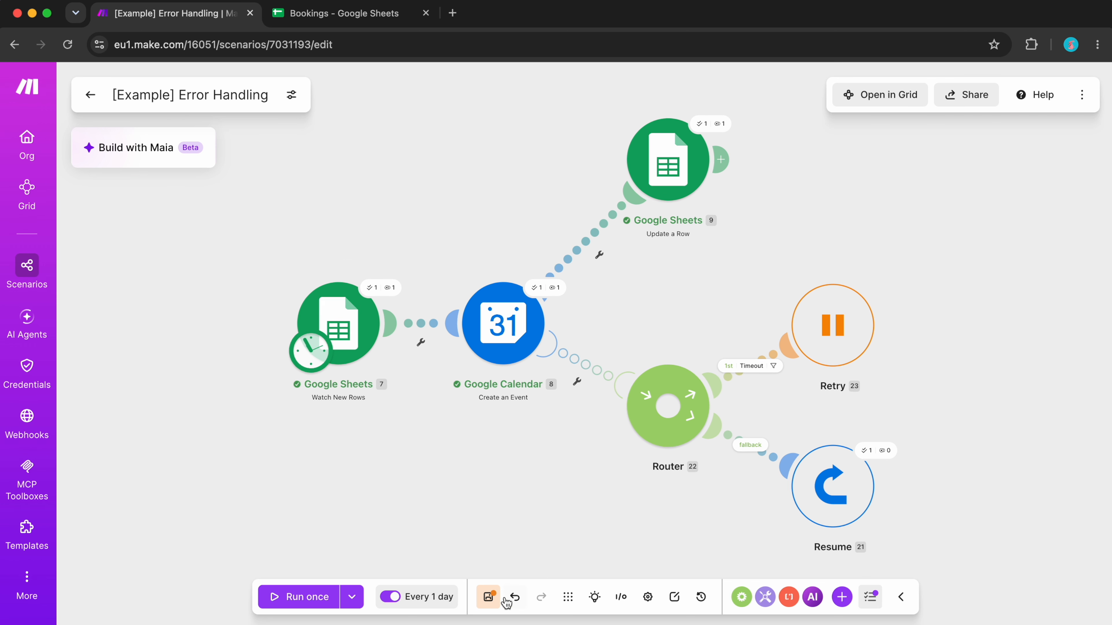
pyautogui.click(488, 597)
pyautogui.scroll(5, 804, 483)
pyautogui.scroll(-3, 804, 482)
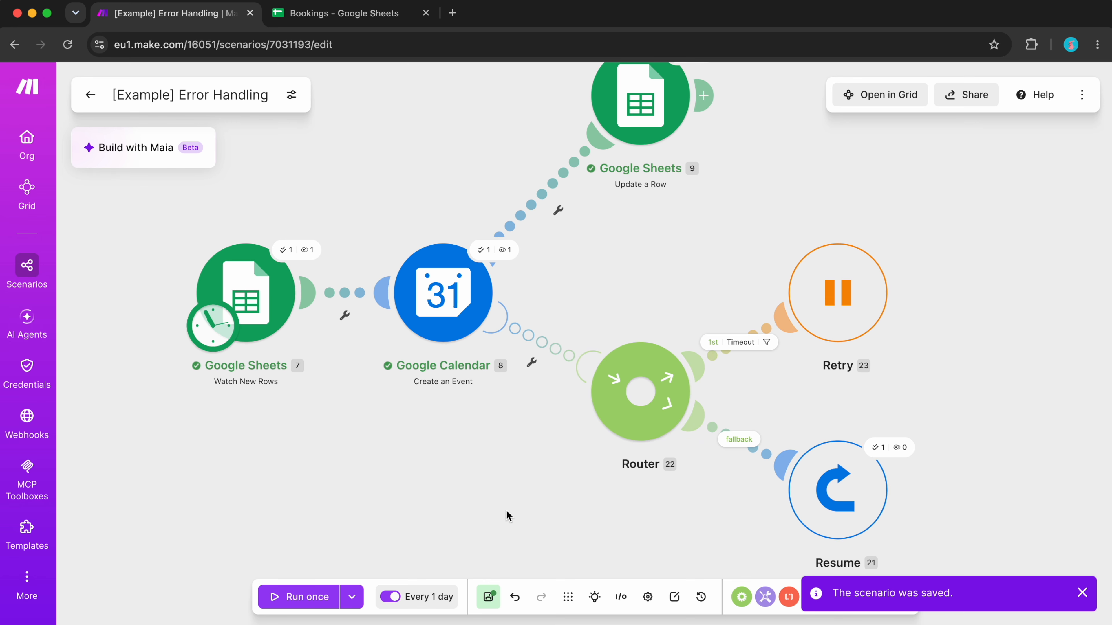
pyautogui.click(488, 597)
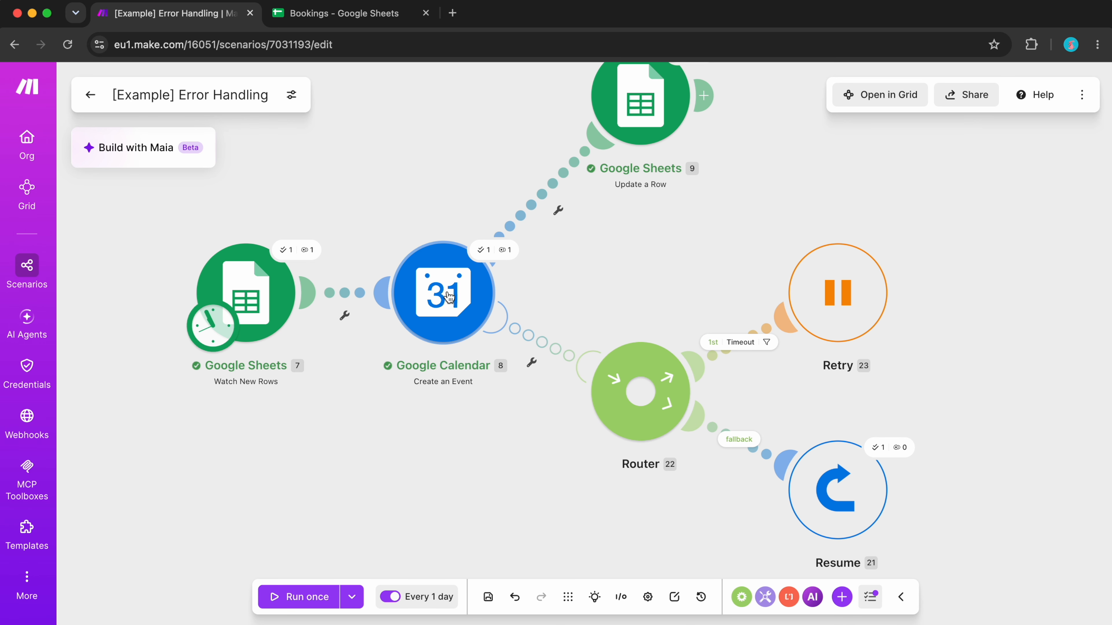
# - Insert an Email module with the Send an Email action between the router and the Resume handler on the fallback route
pyautogui.rightClick(758, 465)
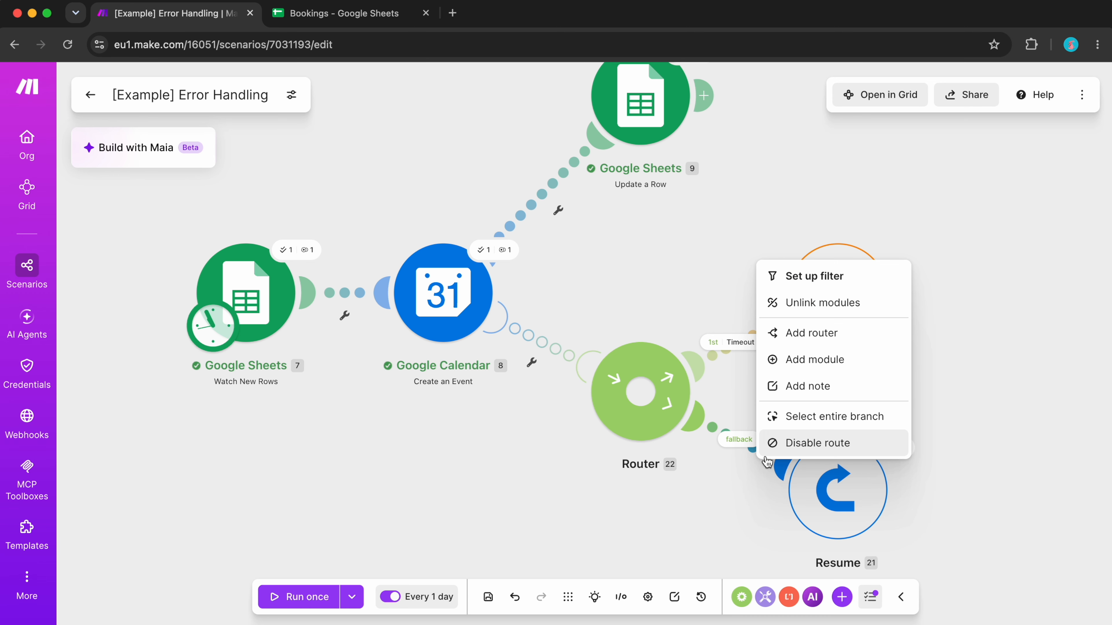
pyautogui.click(833, 362)
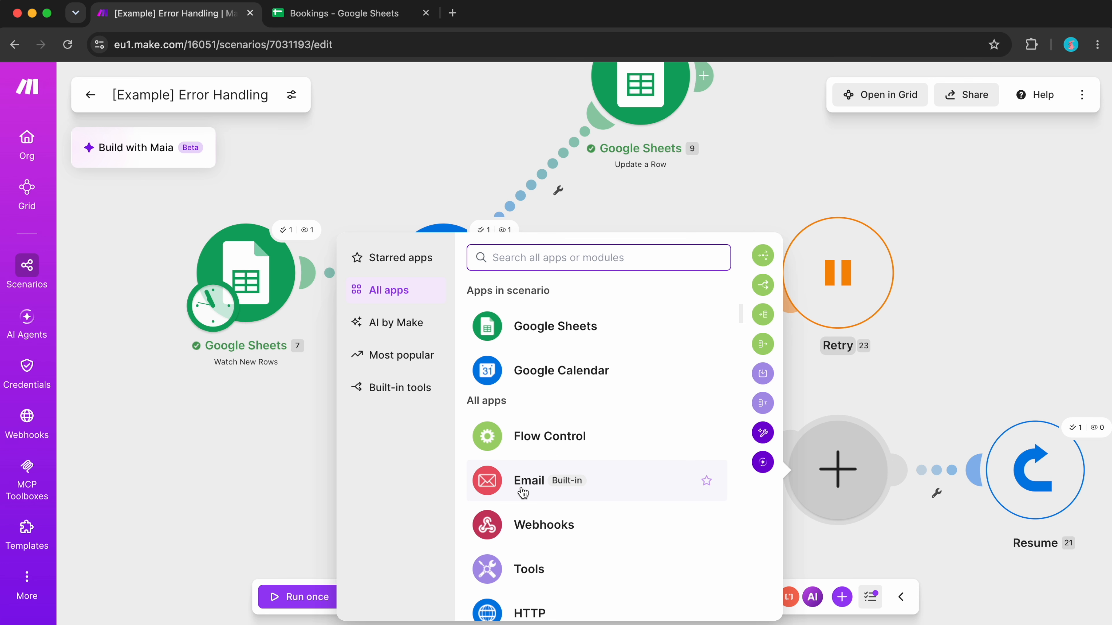
pyautogui.click(523, 493)
pyautogui.scroll(-3, 522, 492)
pyautogui.scroll(-3, 521, 492)
pyautogui.click(487, 460)
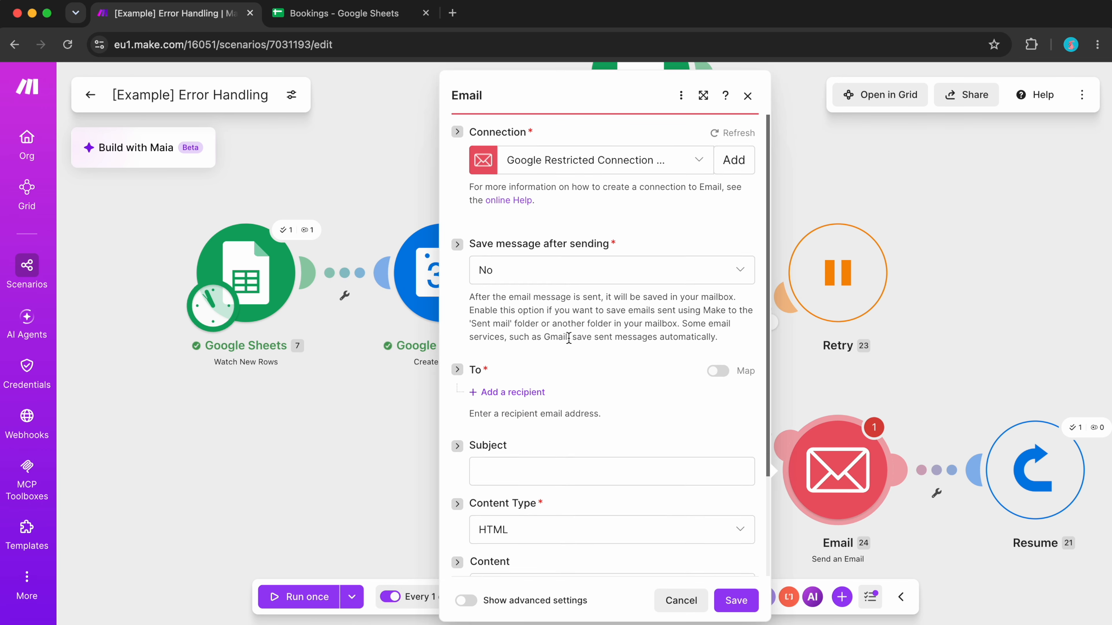
# - Enter "trteh" as the email's subject, fill in the recipient's email address, and save the Email module
pyautogui.scroll(-2, 568, 338)
pyautogui.click(538, 378)
pyautogui.write('trteh')
pyautogui.click(533, 305)
pyautogui.click(540, 330)
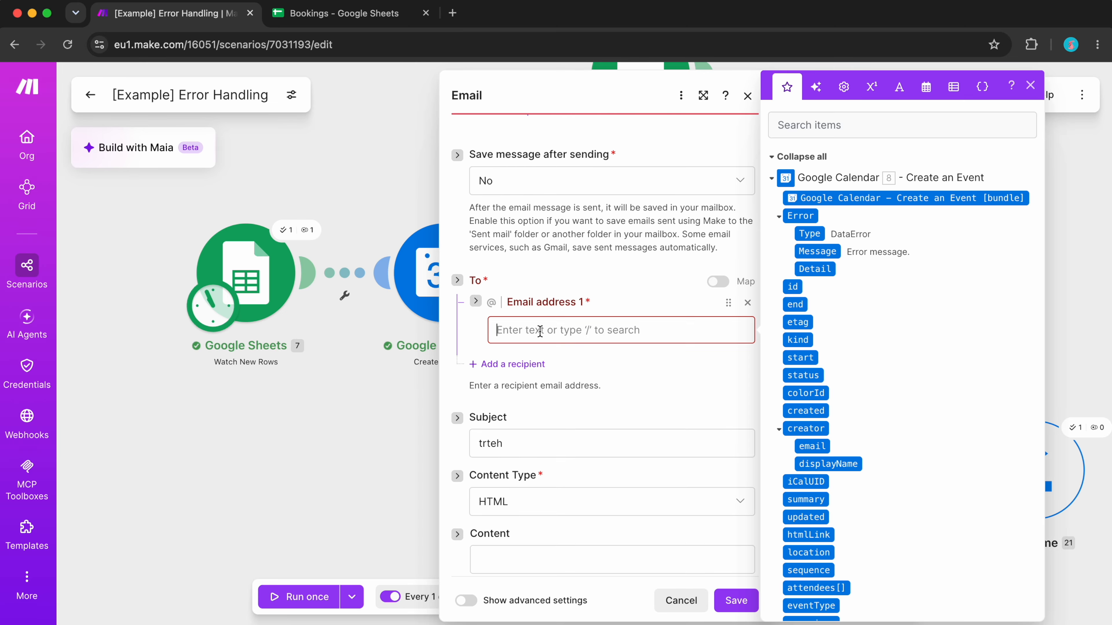
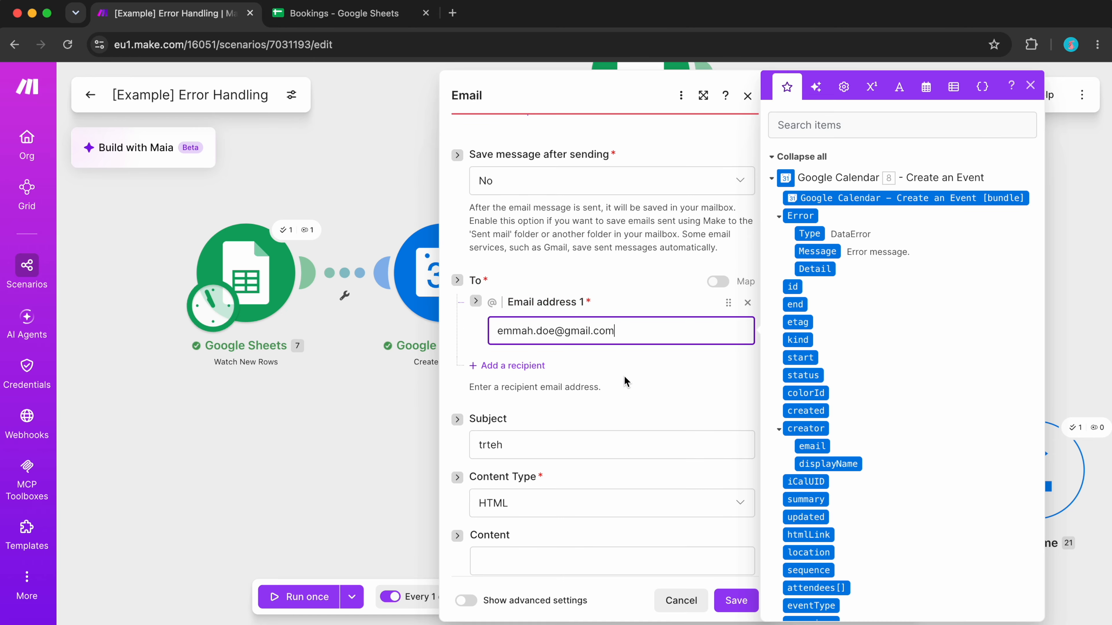
pyautogui.click(618, 365)
pyautogui.scroll(-4, 618, 365)
pyautogui.click(735, 601)
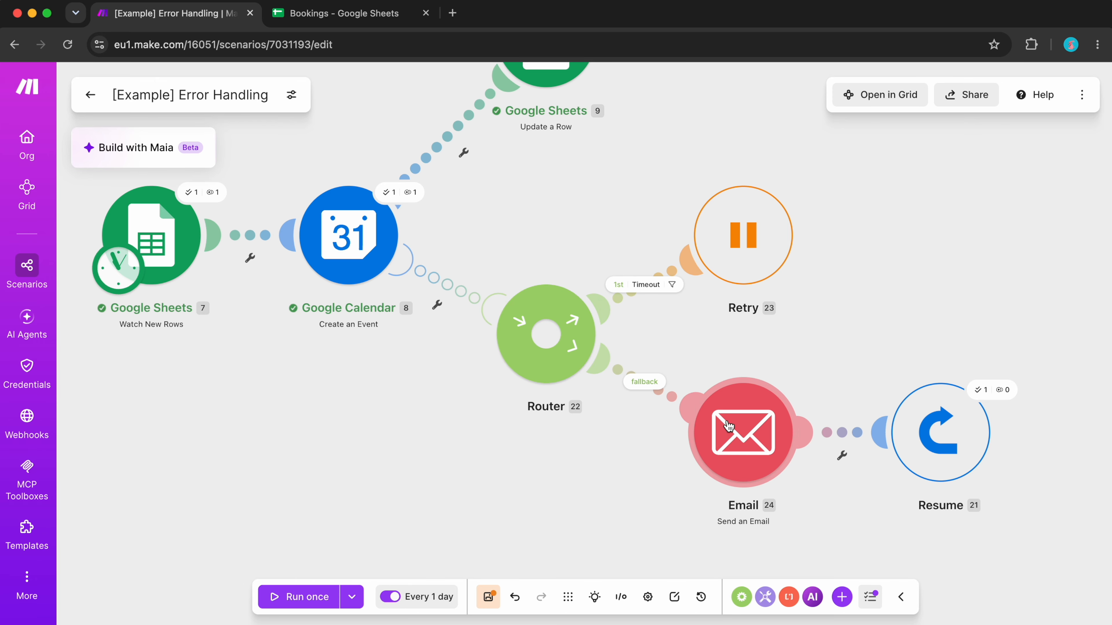
pyautogui.hscroll(5, 766, 367)
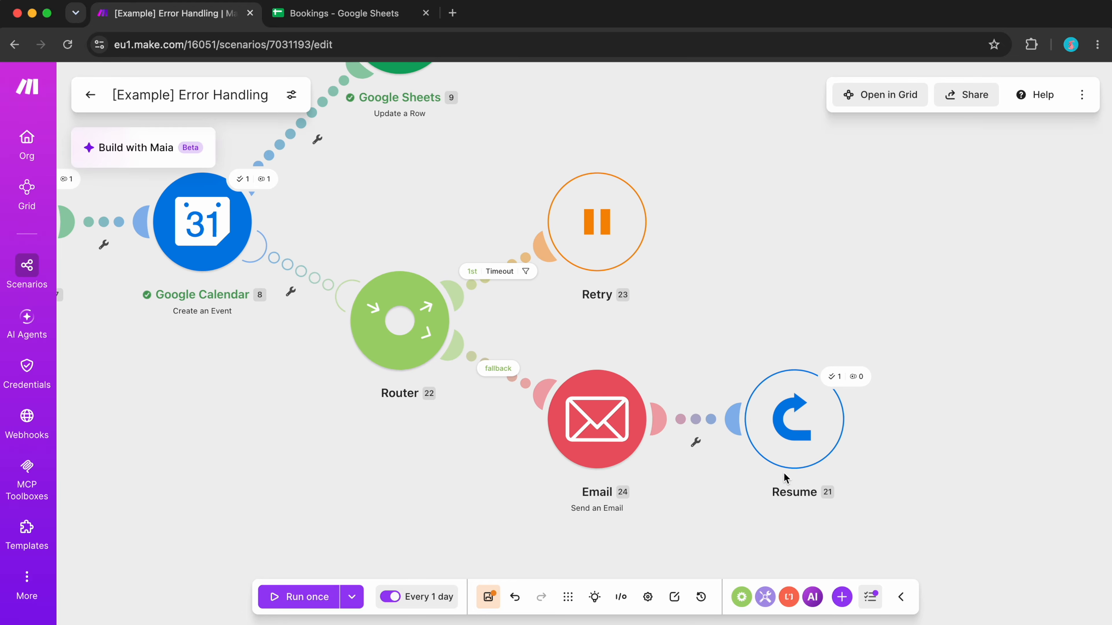
pyautogui.scroll(5, 809, 402)
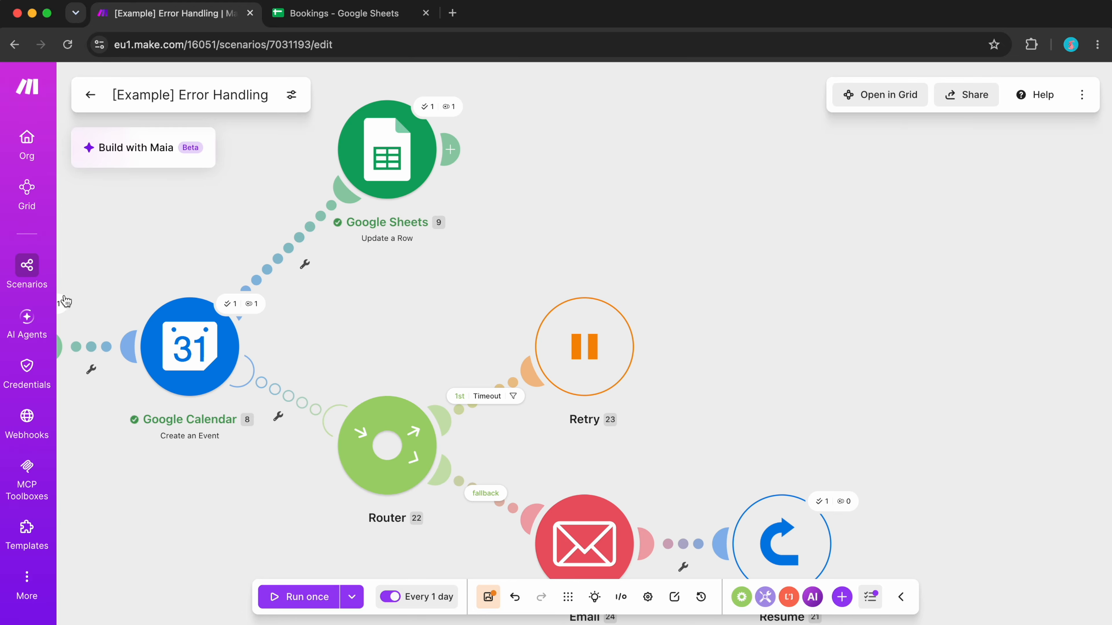
pyautogui.hscroll(-5, 413, 146)
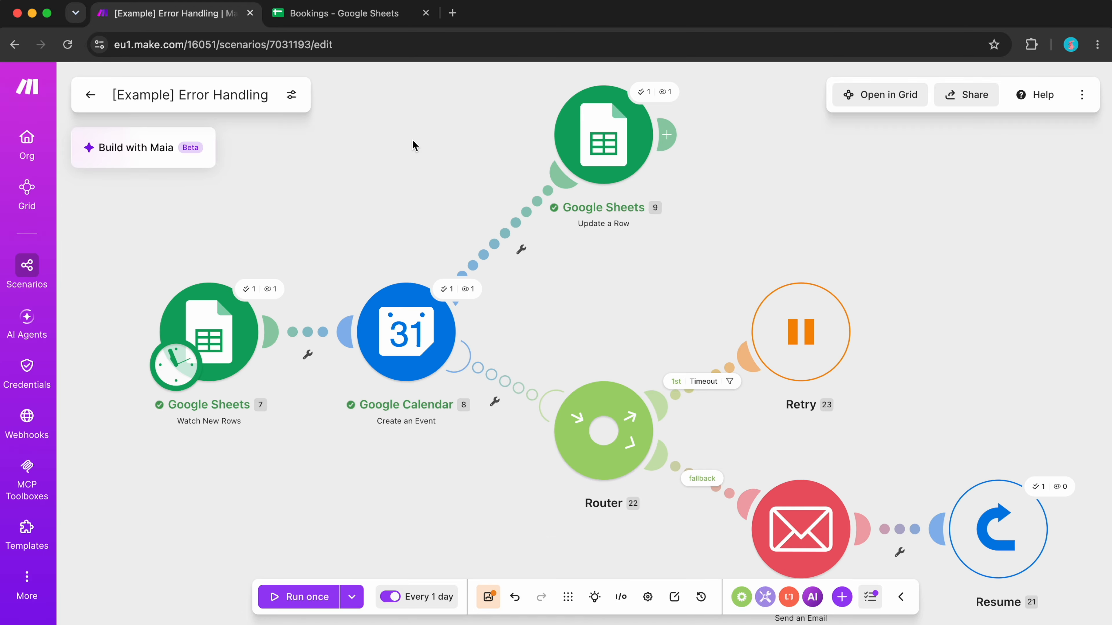